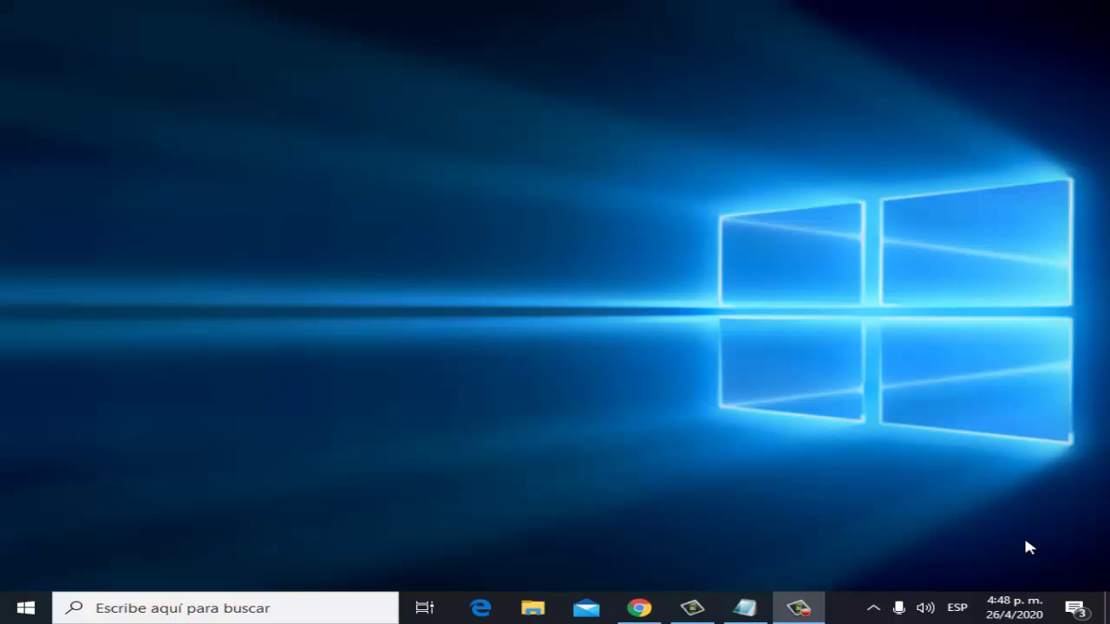
# Search Windows for cmd and launch Símbolo del sistema with administrator rights
pyautogui.click(173, 609)
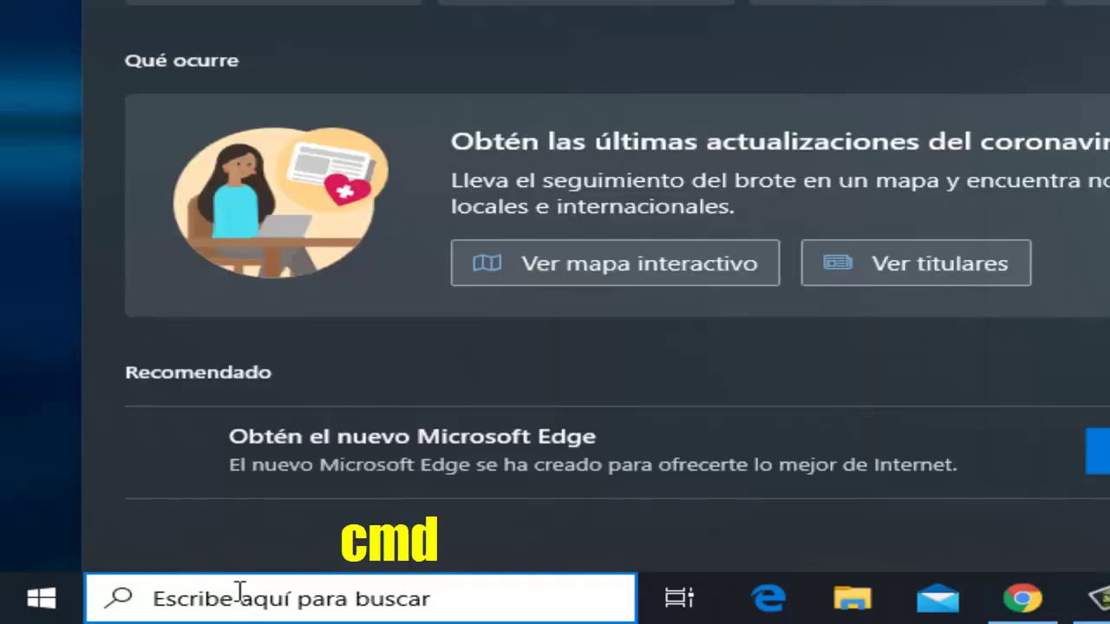
pyautogui.write('cmd')
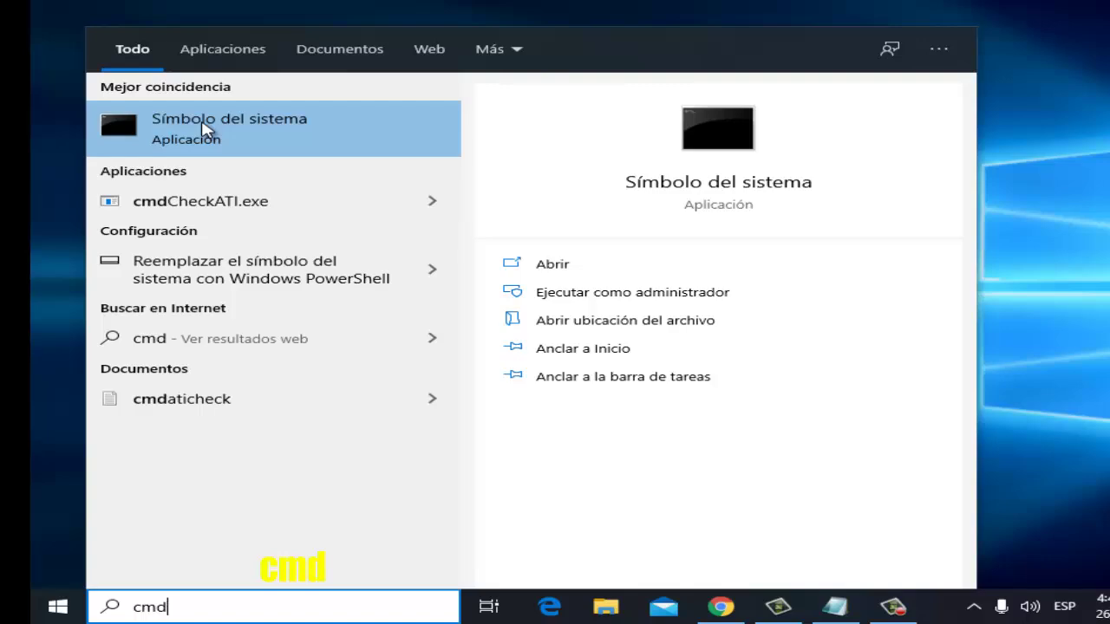
pyautogui.rightClick(205, 128)
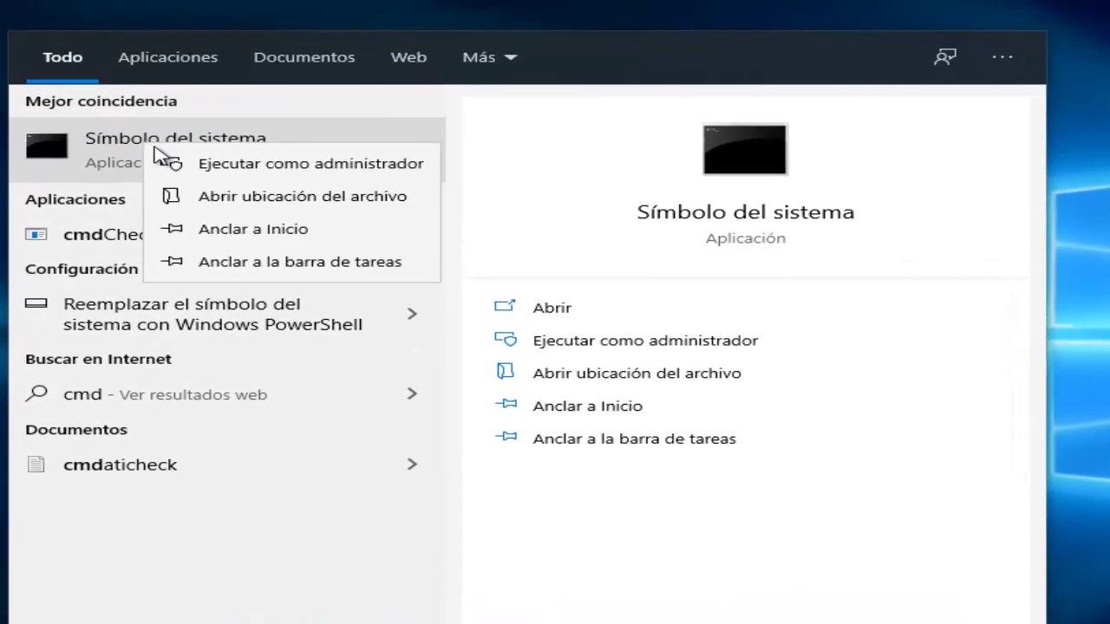
pyautogui.click(305, 166)
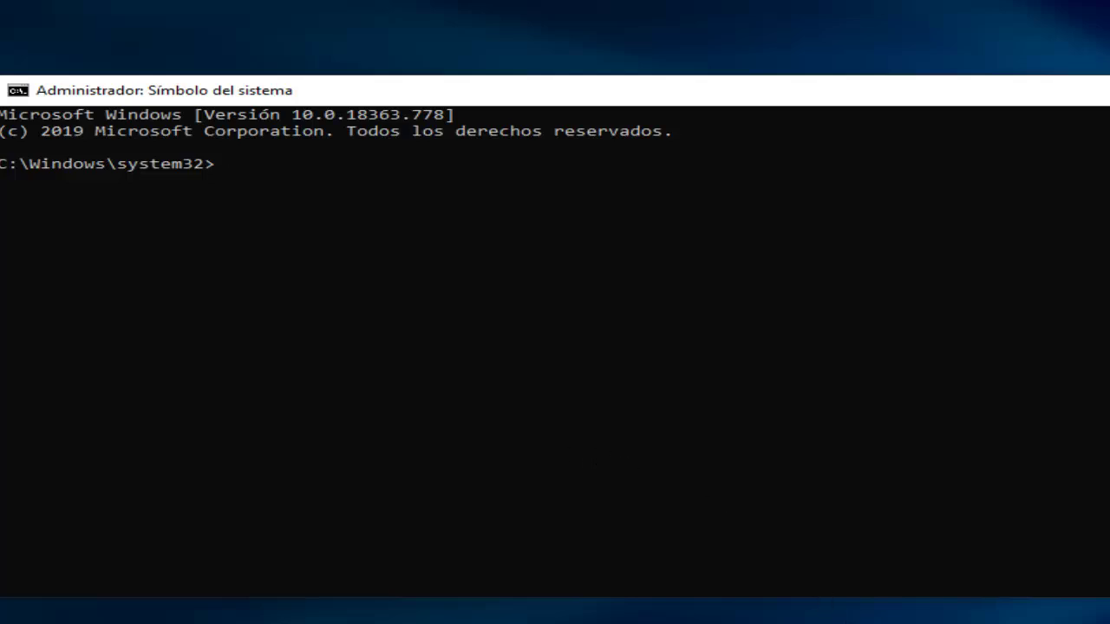
# Switch to the Notepad notes and copy the line netsh int ip reset c:\resetlog.txt, then minimize Notepad
pyautogui.hotkey('alt', 'Tab')
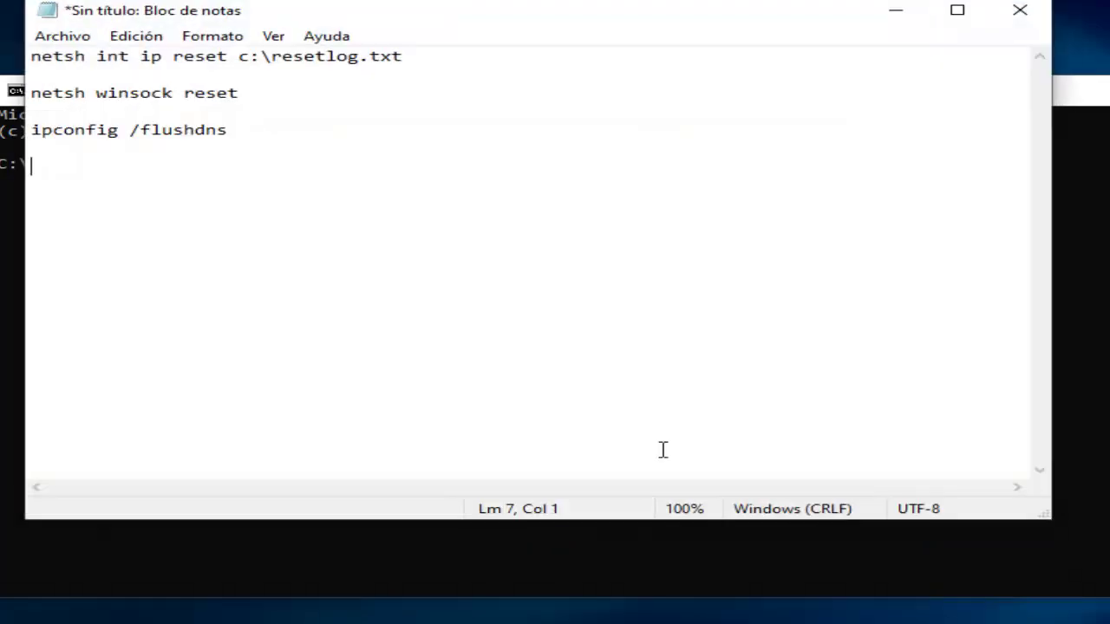
pyautogui.moveTo(418, 57); pyautogui.dragTo(61, 45)
pyautogui.click(55, 41)
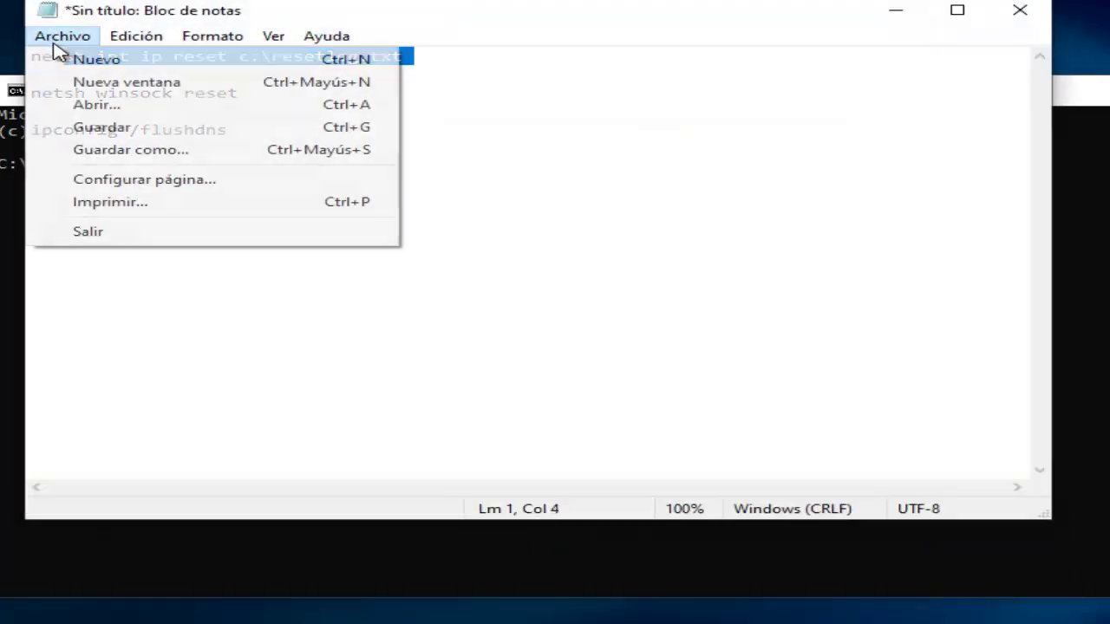
pyautogui.click(216, 58)
pyautogui.doubleClick(216, 57)
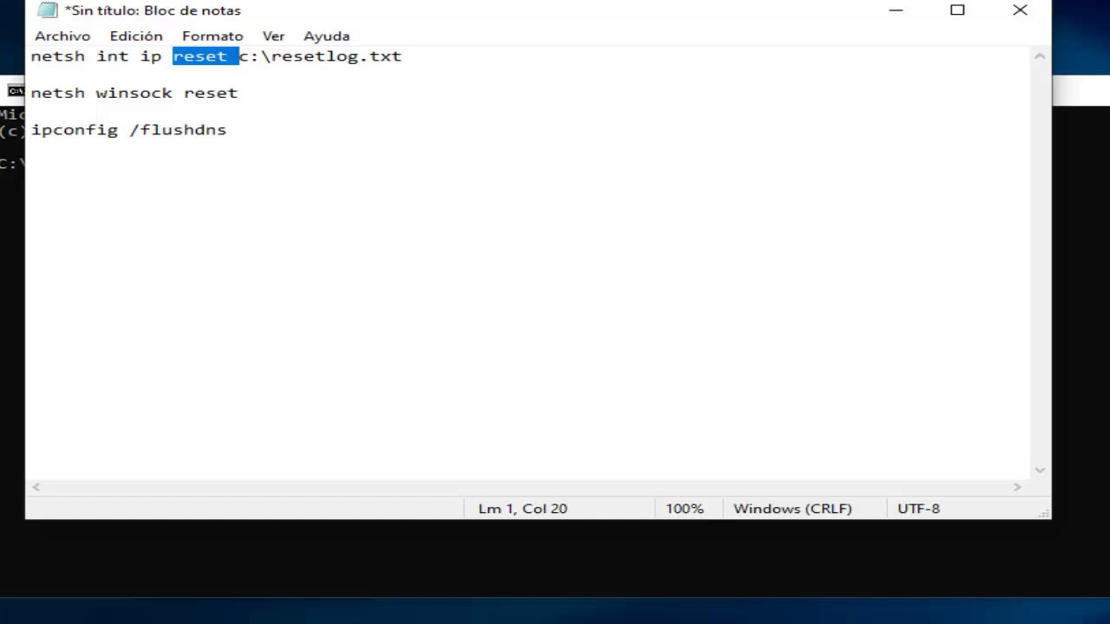
pyautogui.click(255, 57)
pyautogui.hotkey('shift', 'End')
pyautogui.moveTo(414, 57); pyautogui.dragTo(20, 52)
pyautogui.press('cmd+c')
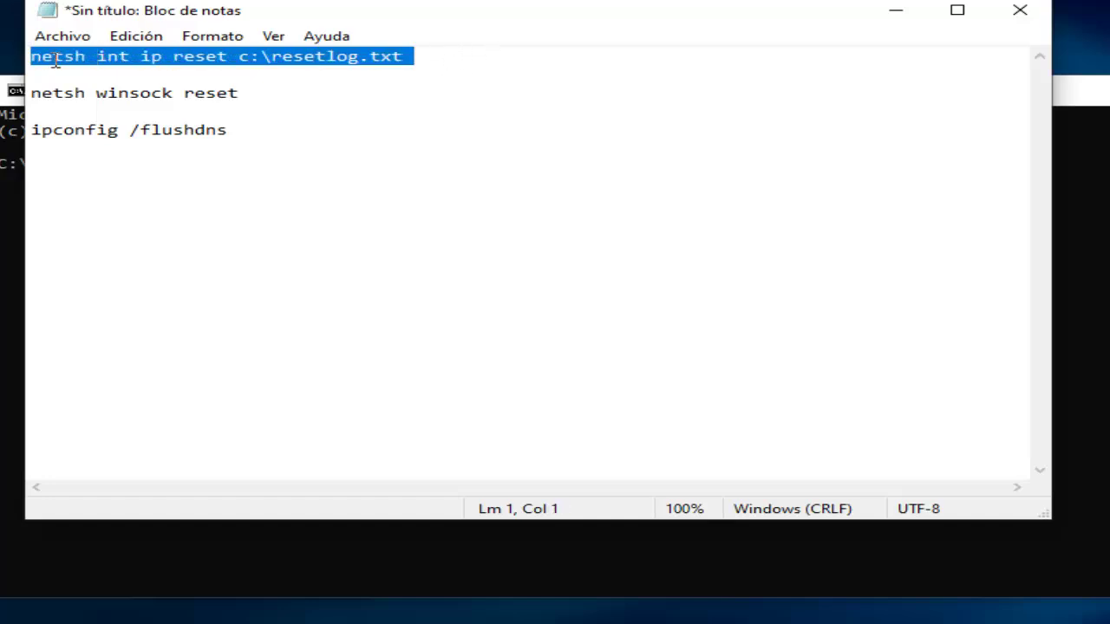
pyautogui.doubleClick(178, 130)
pyautogui.click(912, 15)
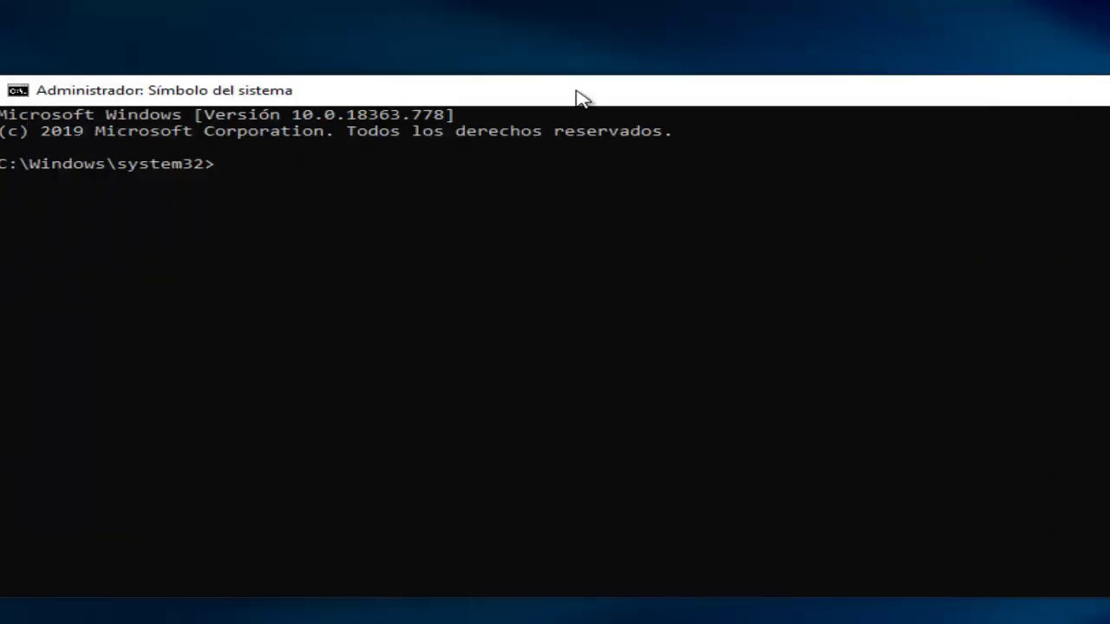
# Paste the copied netsh int ip reset c:\resetlog.txt command at the administrator prompt
pyautogui.rightClick(577, 92)
pyautogui.moveTo(674, 249)
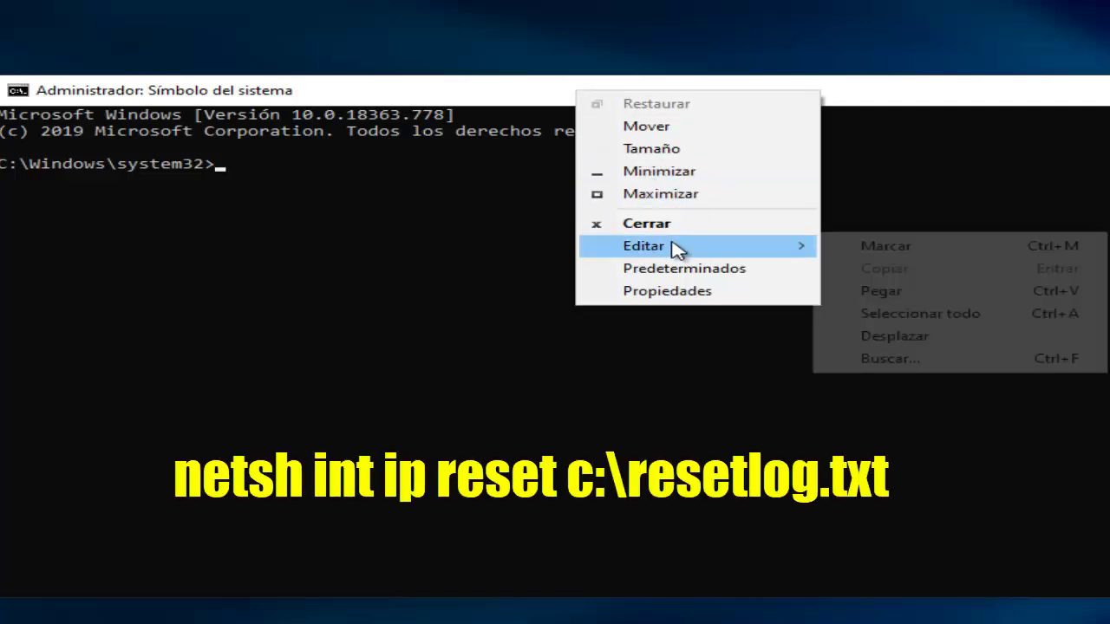
pyautogui.click(904, 293)
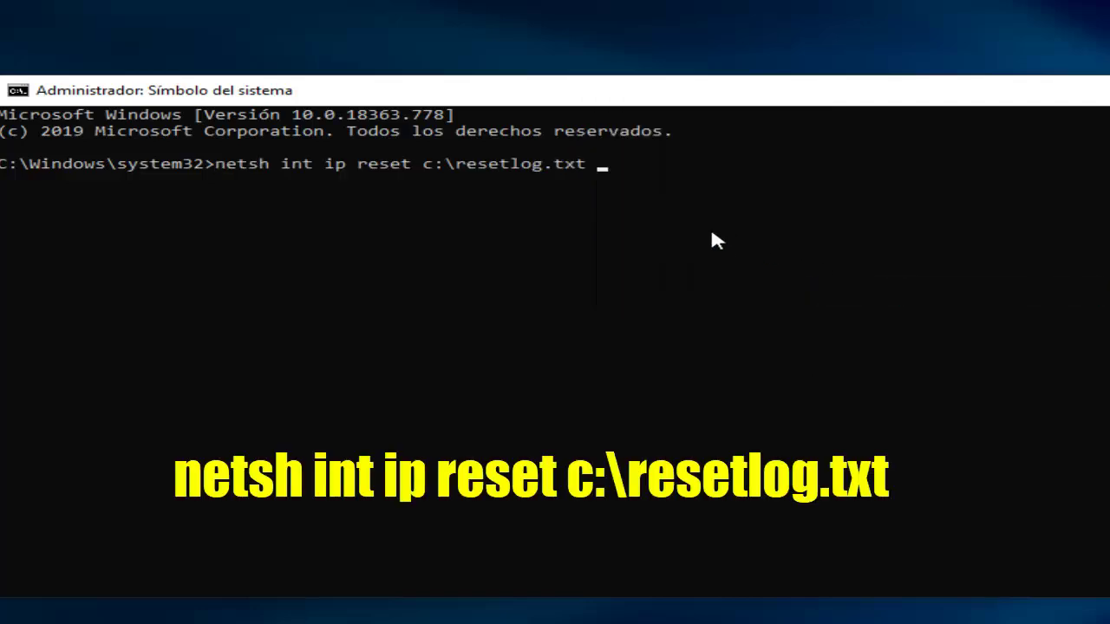
# Erase the pasted netsh int ip reset command from the prompt without running it
pyautogui.press('BackSpace')
pyautogui.press('BackSpace')
pyautogui.press('BackSpace')
pyautogui.press('BackSpace')
pyautogui.press('BackSpace')
pyautogui.press('BackSpace')
pyautogui.press('BackSpace')
pyautogui.press('BackSpace')
pyautogui.press('BackSpace')
pyautogui.press('BackSpace')
pyautogui.press('BackSpace')
pyautogui.press('BackSpace')
pyautogui.press('BackSpace')
pyautogui.press('BackSpace')
pyautogui.press('BackSpace')
pyautogui.press('BackSpace')
pyautogui.press('BackSpace')
pyautogui.press('BackSpace')
pyautogui.press('BackSpace')
pyautogui.press('BackSpace')
pyautogui.press('BackSpace')
pyautogui.press('BackSpace')
pyautogui.press('BackSpace')
pyautogui.press('BackSpace')
pyautogui.press('BackSpace')
pyautogui.press('BackSpace')
pyautogui.press('BackSpace')
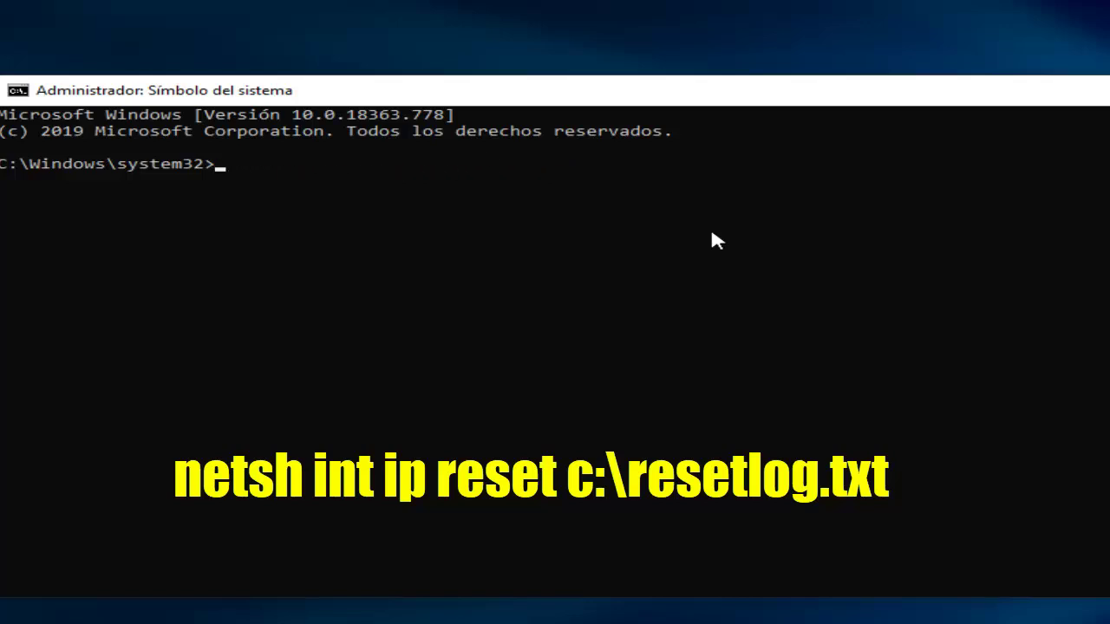
# Try to select the netsh winsock reset line in Notepad for pasting at the command prompt
pyautogui.hotkey('alt', 'Tab')
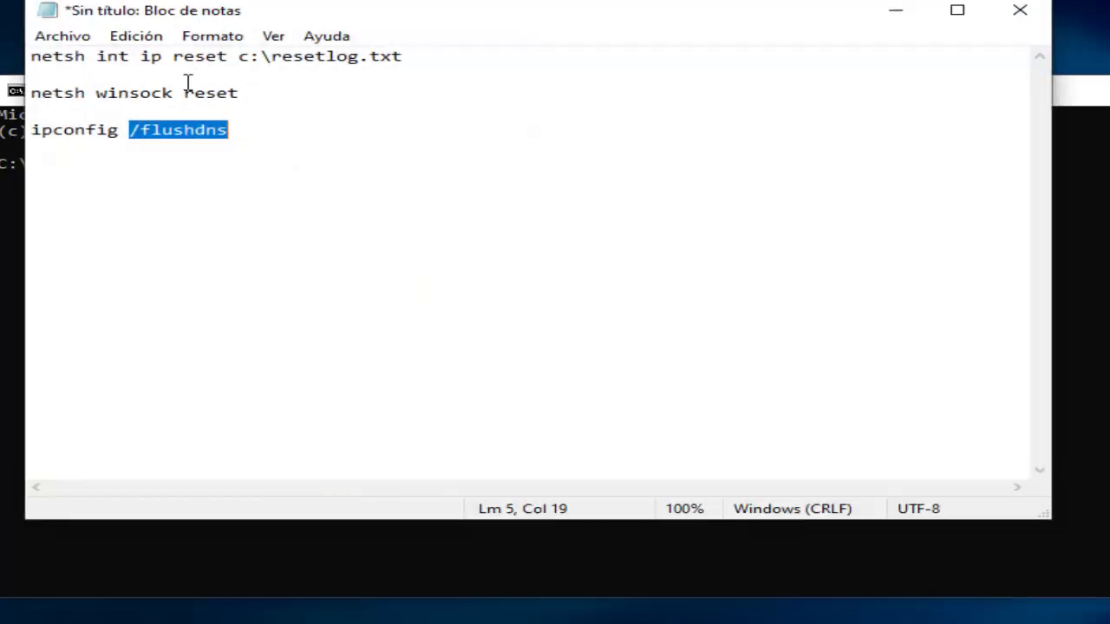
pyautogui.click(187, 82)
pyautogui.doubleClick(183, 90)
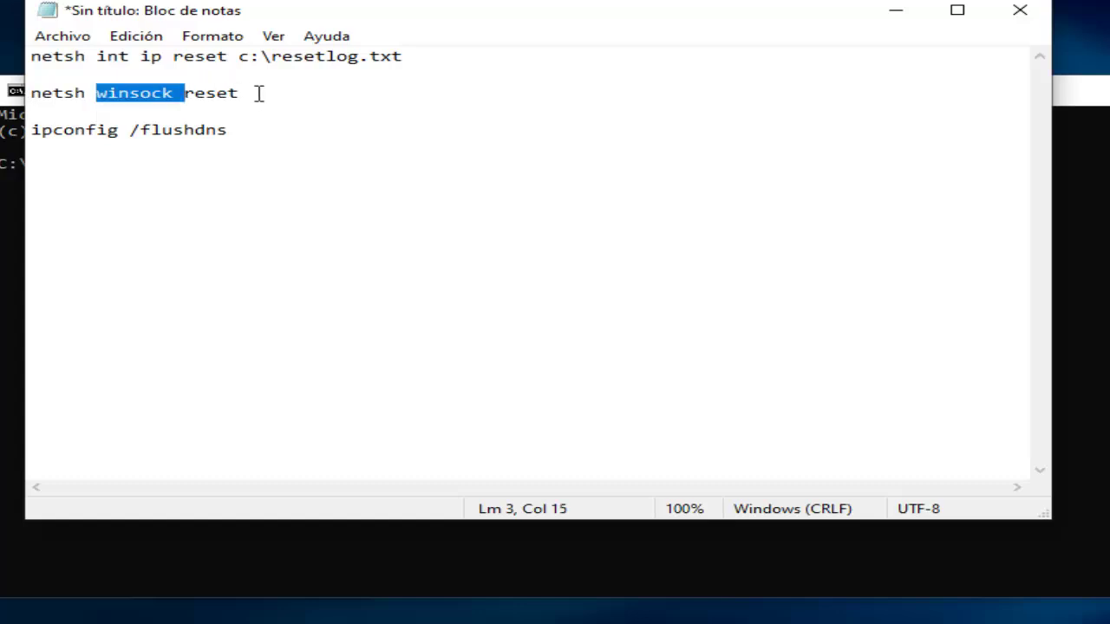
pyautogui.moveTo(258, 93); pyautogui.dragTo(34, 104)
pyautogui.click(34, 102)
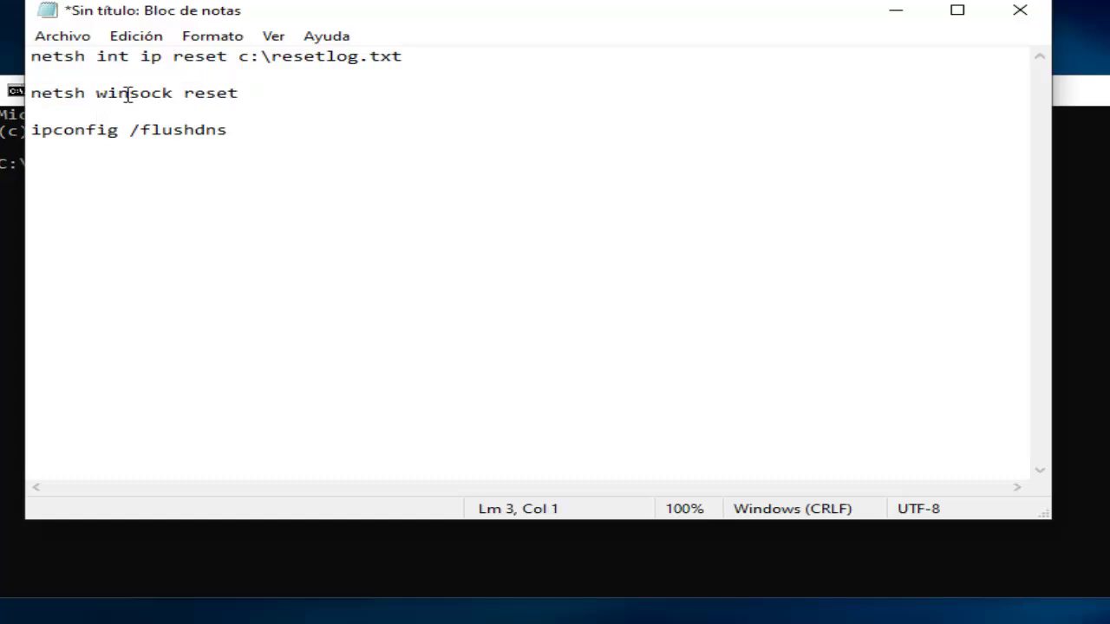
pyautogui.doubleClick(128, 95)
pyautogui.moveTo(251, 92); pyautogui.dragTo(20, 94)
pyautogui.click(35, 92)
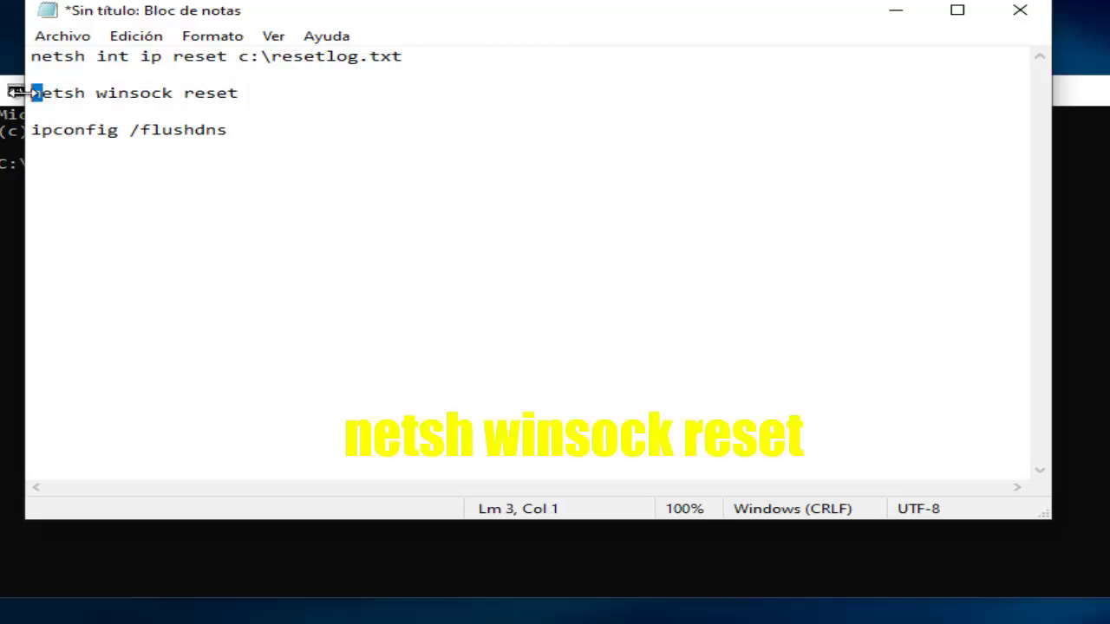
pyautogui.click(1086, 95)
pyautogui.rightClick(774, 92)
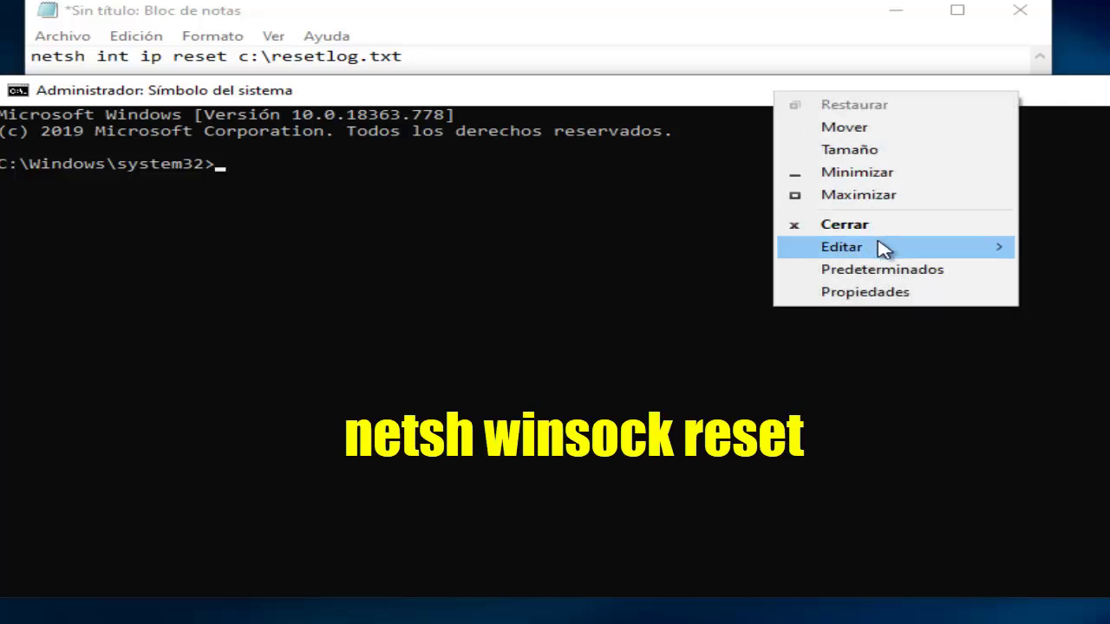
pyautogui.moveTo(880, 248)
pyautogui.click(726, 17)
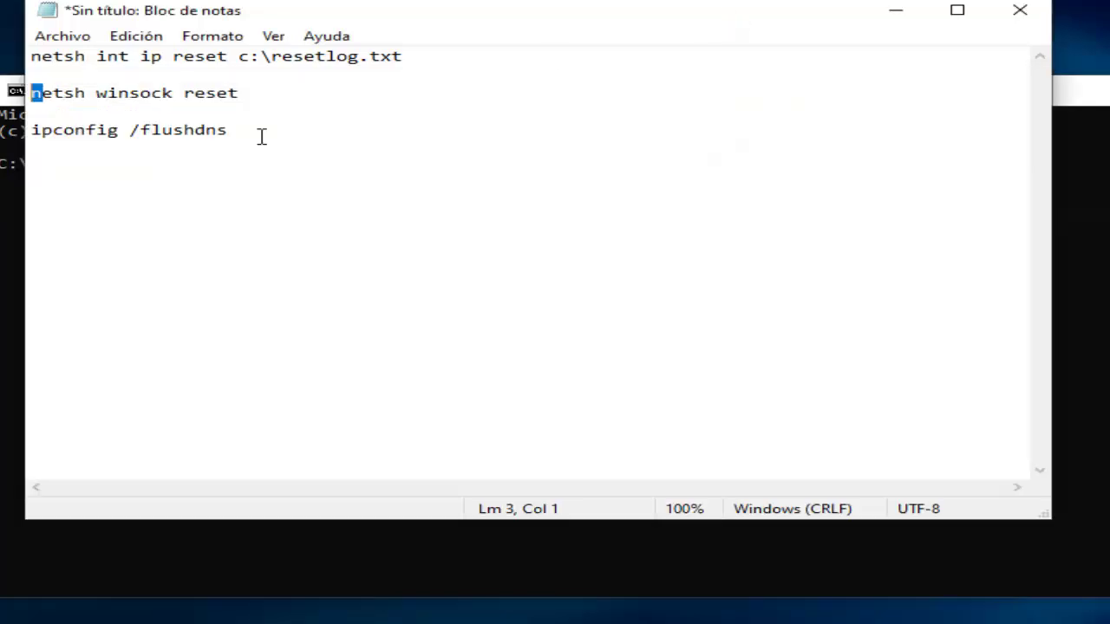
# Copy the line ipconfig /flushdns from the Notepad notes and minimize Notepad
pyautogui.click(224, 139)
pyautogui.moveTo(236, 135); pyautogui.dragTo(31, 134)
pyautogui.click(54, 131)
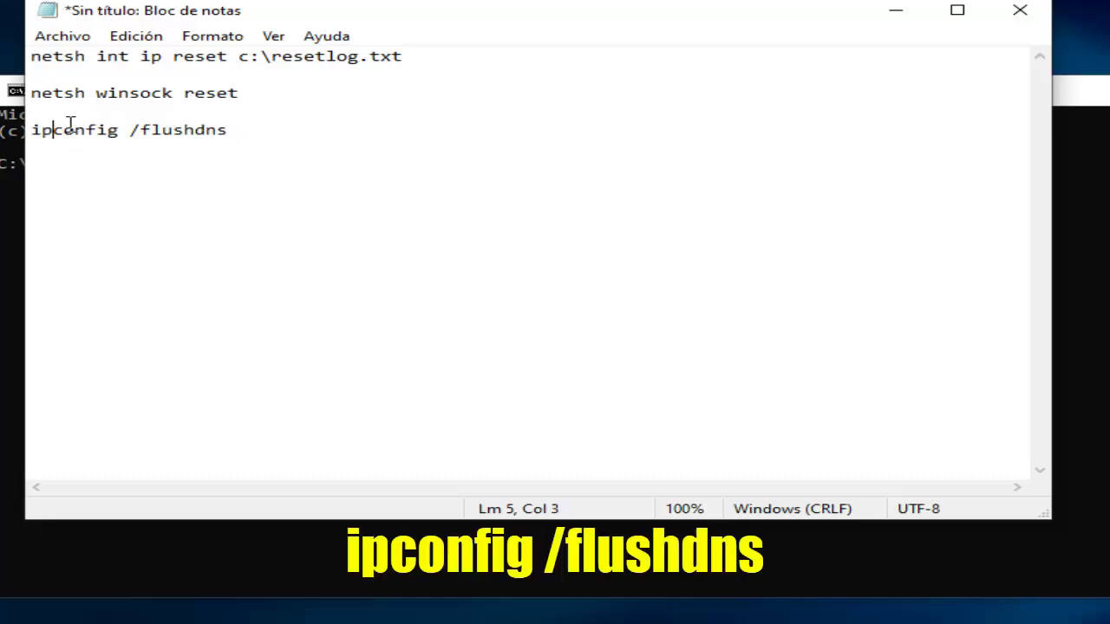
pyautogui.doubleClick(71, 127)
pyautogui.moveTo(236, 131); pyautogui.dragTo(32, 132)
pyautogui.rightClick(54, 131)
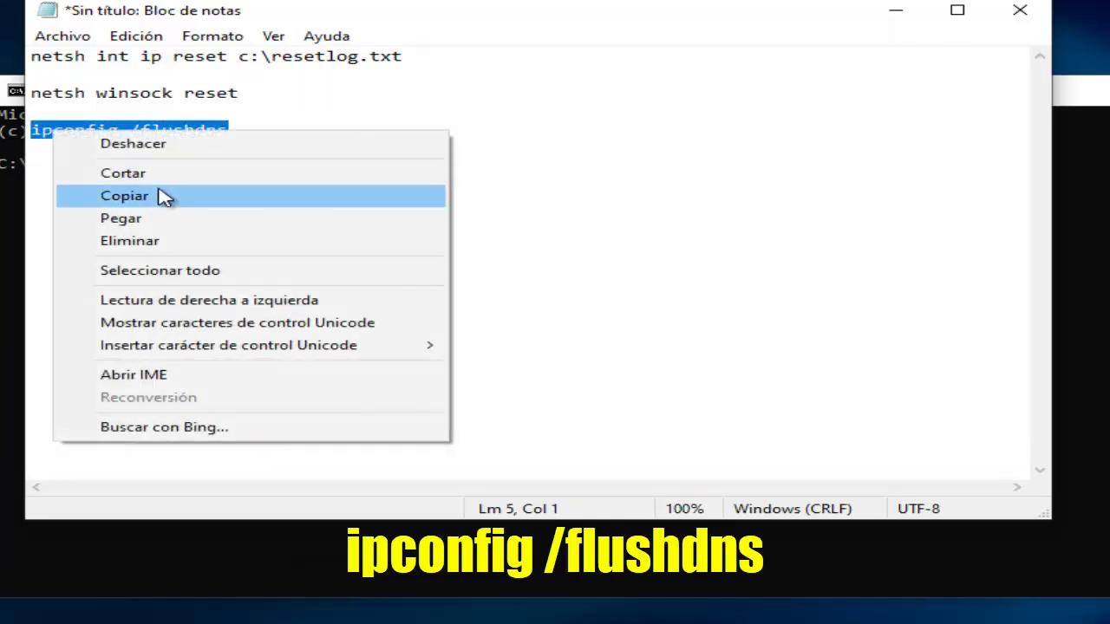
pyautogui.click(164, 197)
pyautogui.click(894, 12)
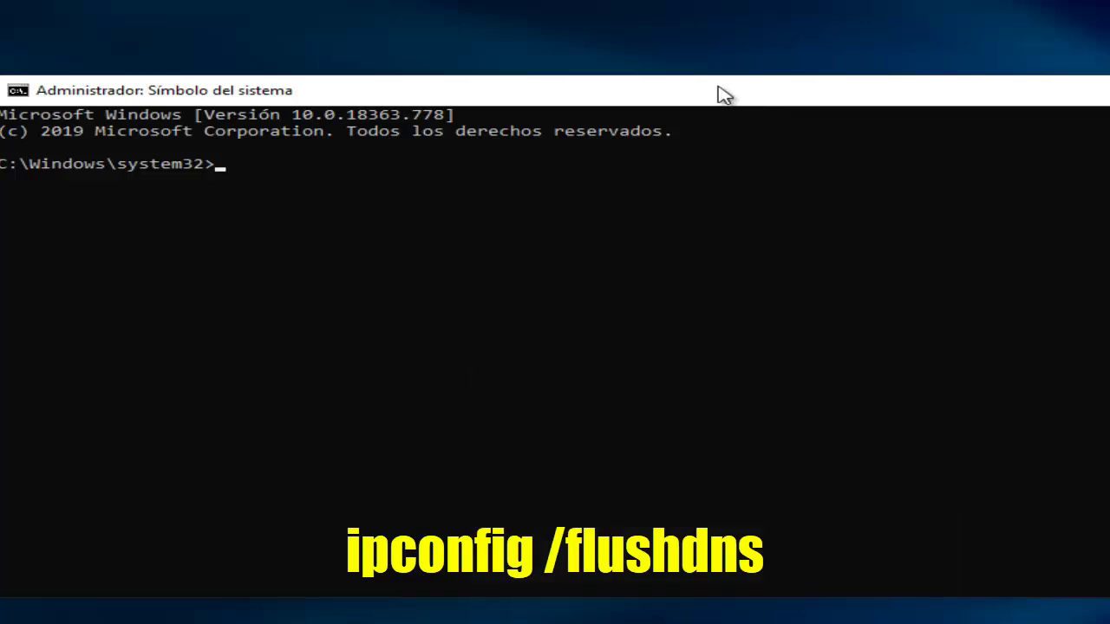
# Paste the copied ipconfig /flushdns command at the administrator prompt
pyautogui.rightClick(723, 93)
pyautogui.moveTo(818, 241)
pyautogui.click(1066, 289)
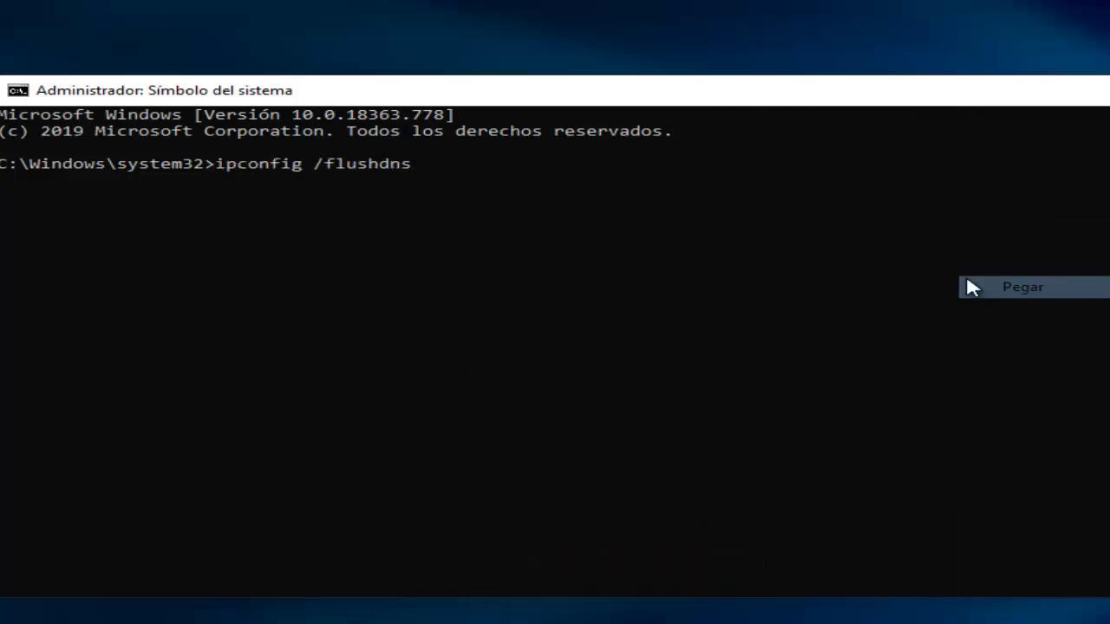
# Erase the pasted ipconfig /flushdns command from the prompt without running it
pyautogui.press('BackSpace')
pyautogui.press('BackSpace')
pyautogui.press('BackSpace')
pyautogui.press('BackSpace')
pyautogui.press('BackSpace')
pyautogui.press('BackSpace')
pyautogui.press('BackSpace')
pyautogui.press('BackSpace')
pyautogui.press('BackSpace')
pyautogui.press('BackSpace')
pyautogui.press('BackSpace')
pyautogui.press('BackSpace')
pyautogui.press('BackSpace')
pyautogui.press('BackSpace')
pyautogui.press('BackSpace')
pyautogui.press('BackSpace')
pyautogui.press('BackSpace')
pyautogui.press('BackSpace')
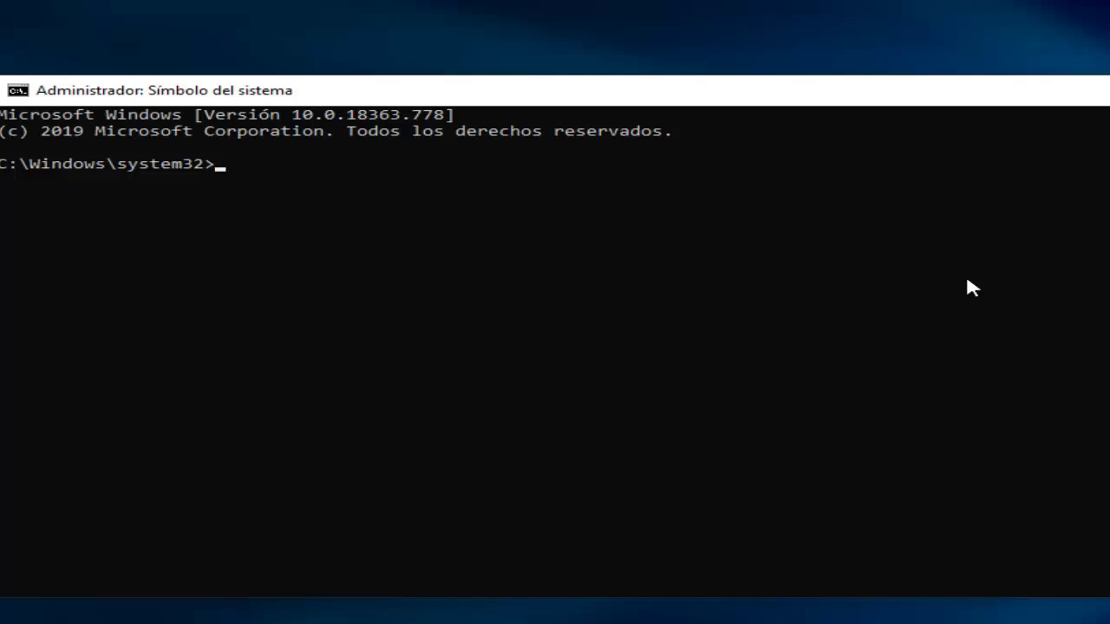
# Close the administrator Command Prompt by running the exit command
pyautogui.write('exit')
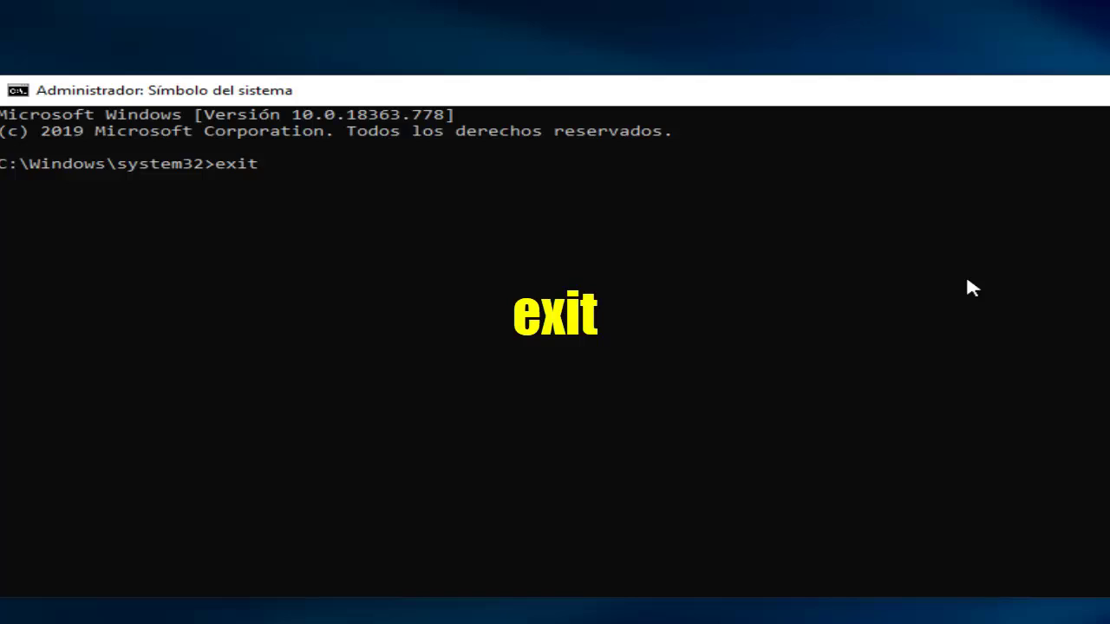
pyautogui.press('Return')
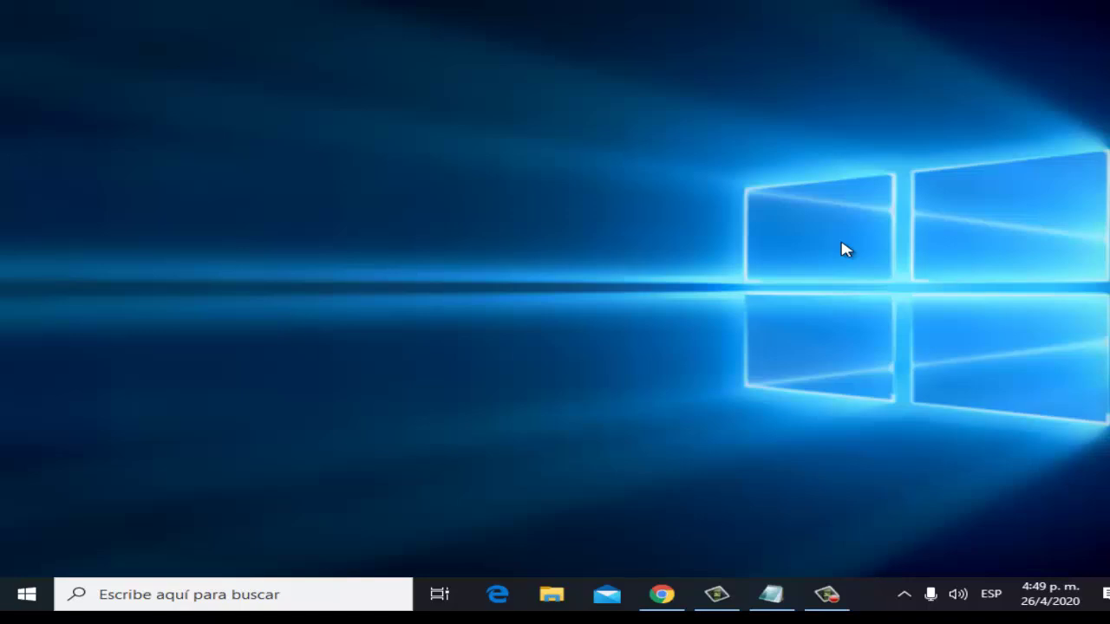
# Search Windows for "panel de" and open Panel de control
pyautogui.click(214, 597)
pyautogui.write('pa')
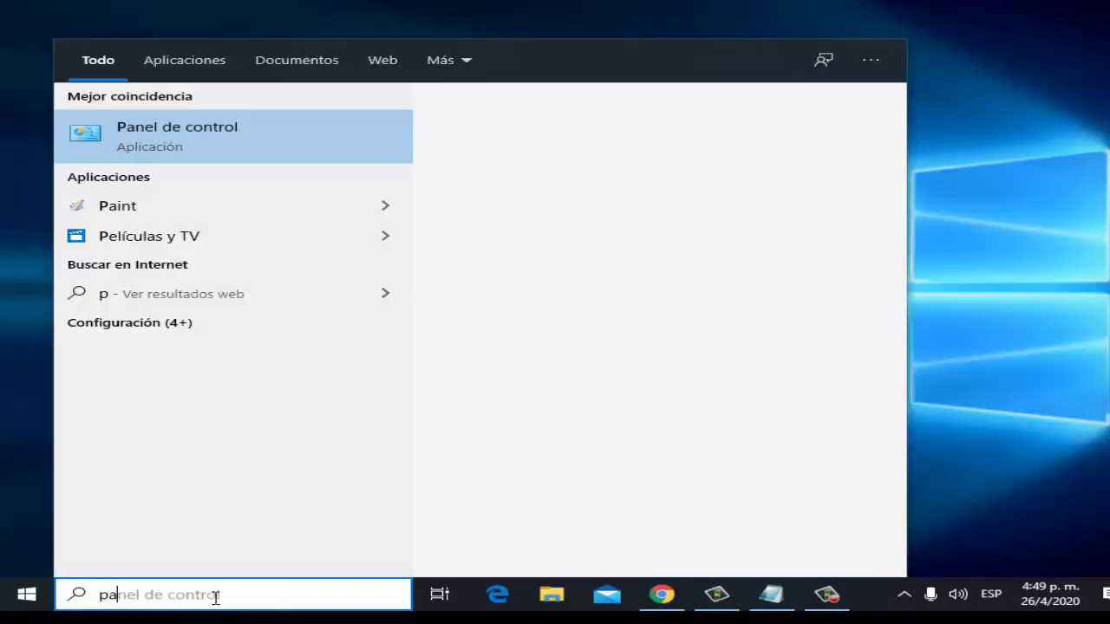
pyautogui.write('nel de')
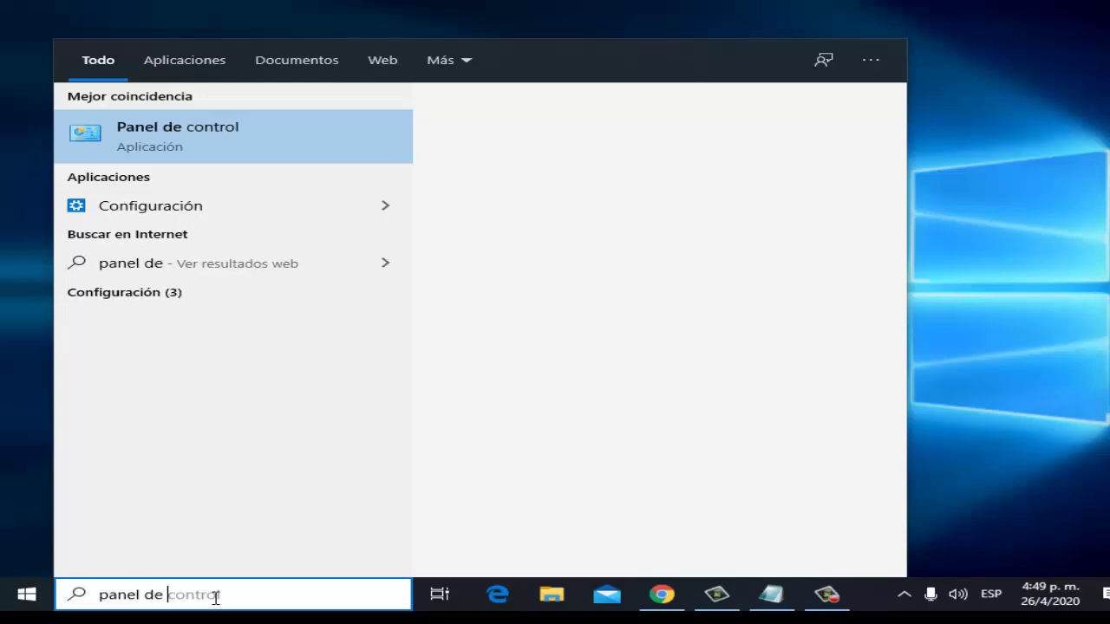
pyautogui.click(206, 142)
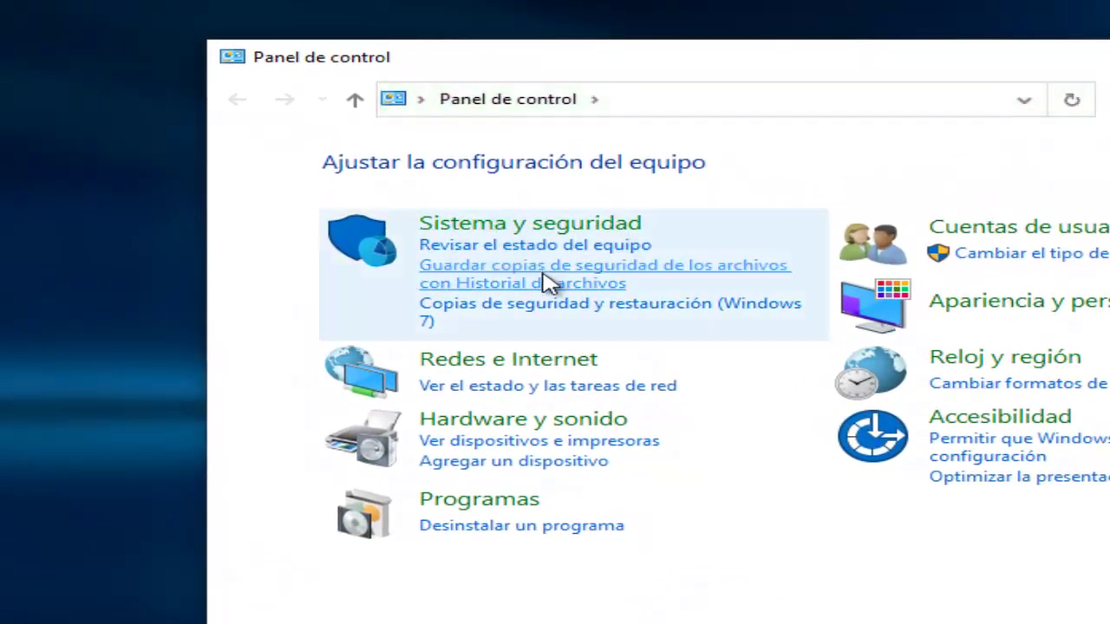
# Go through Redes e Internet and Centro de redes y recursos compartidos to the adapter settings listing the network connections
pyautogui.click(552, 366)
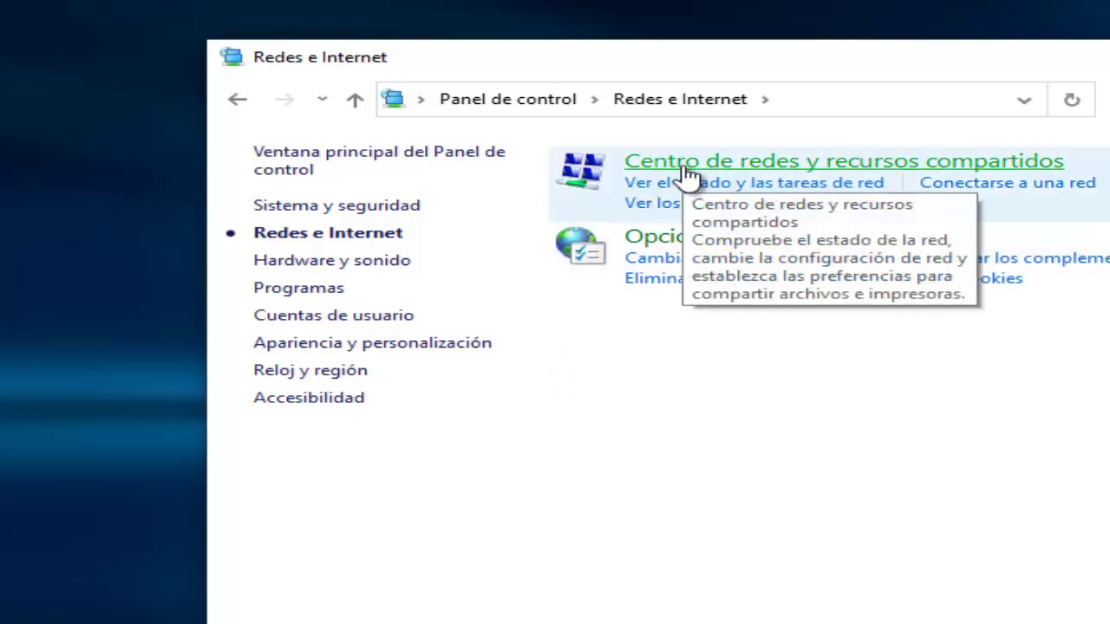
pyautogui.click(746, 165)
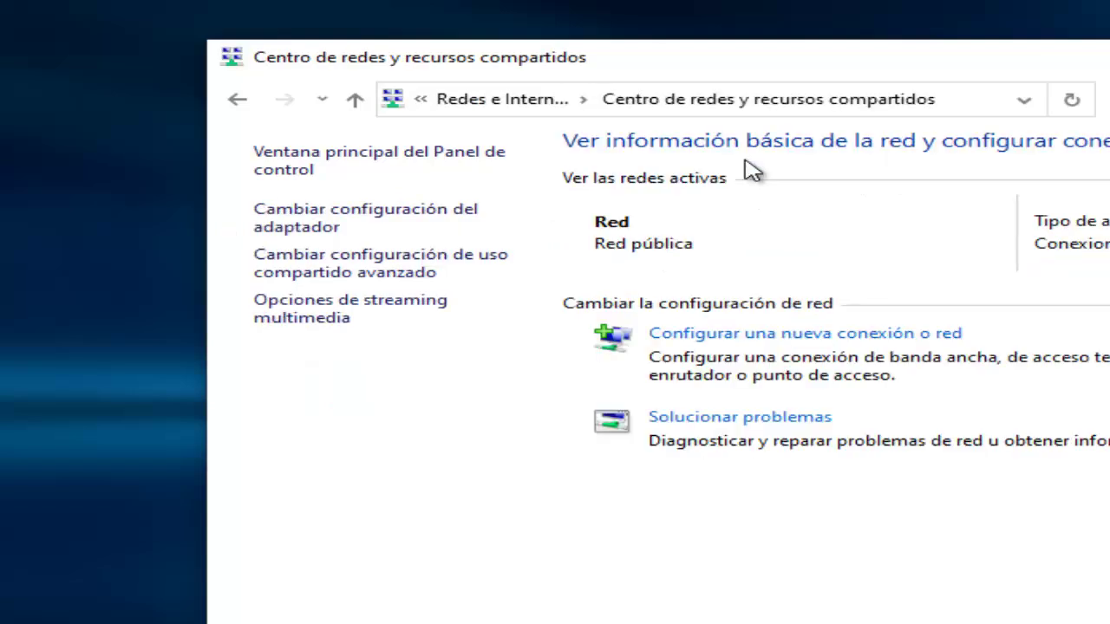
pyautogui.click(341, 220)
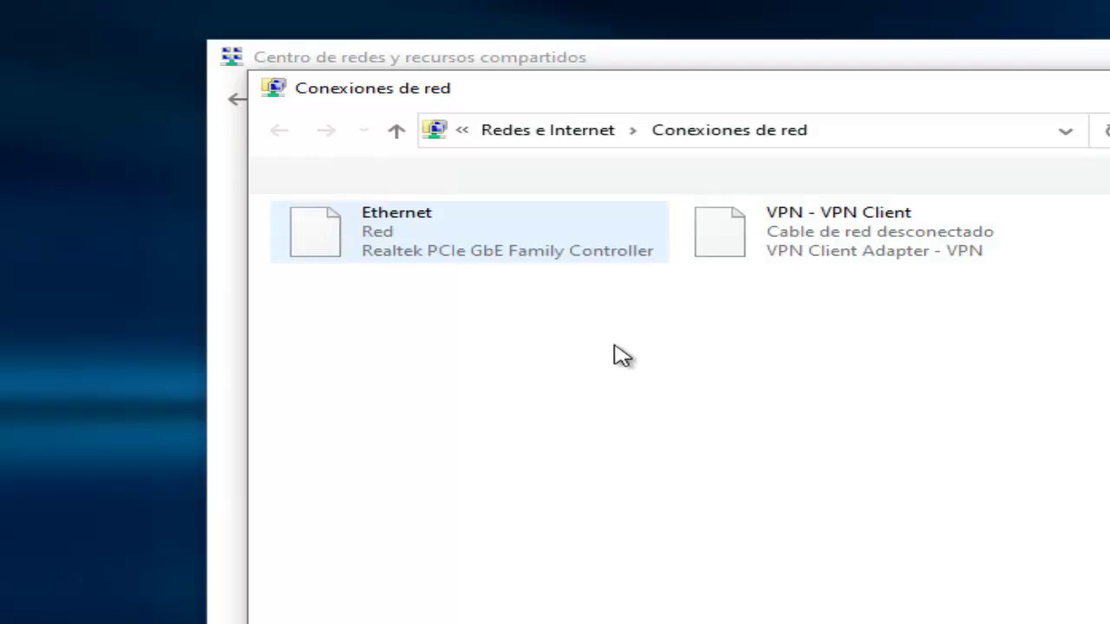
# Open the properties of the Ethernet connection's Internet protocol version 4 (TCP/IPv4)
pyautogui.click(401, 241)
pyautogui.rightClick(402, 238)
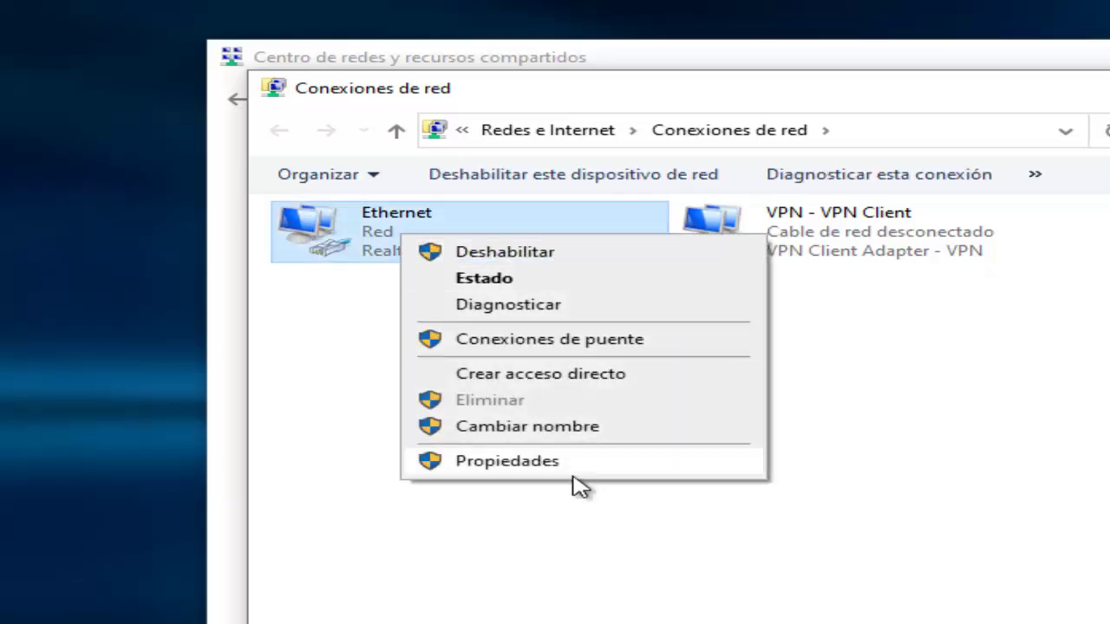
pyautogui.click(547, 462)
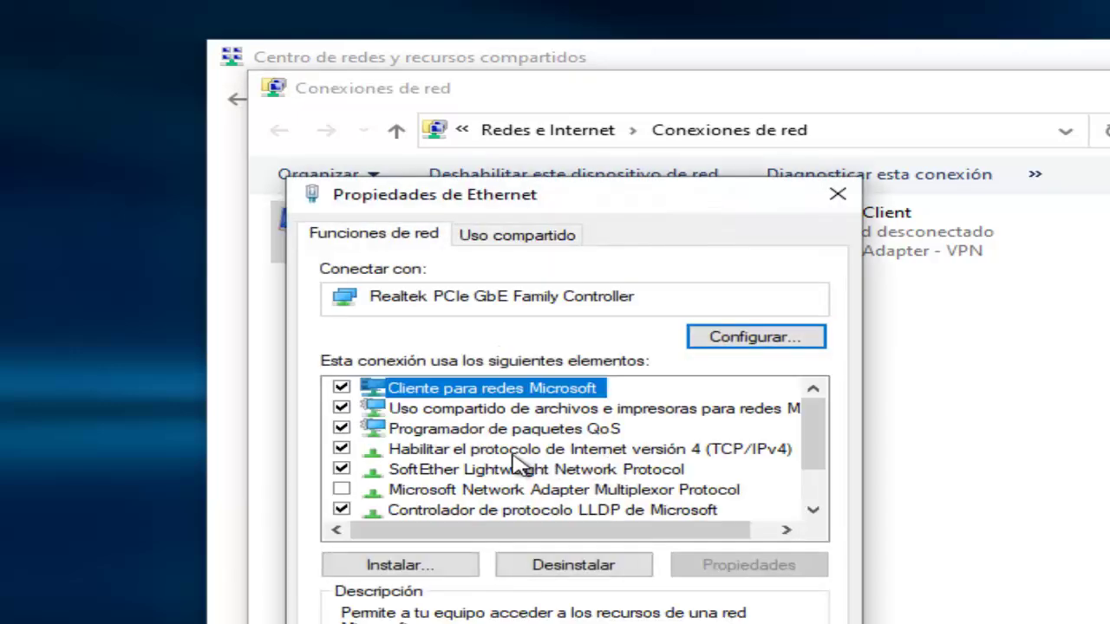
pyautogui.click(663, 449)
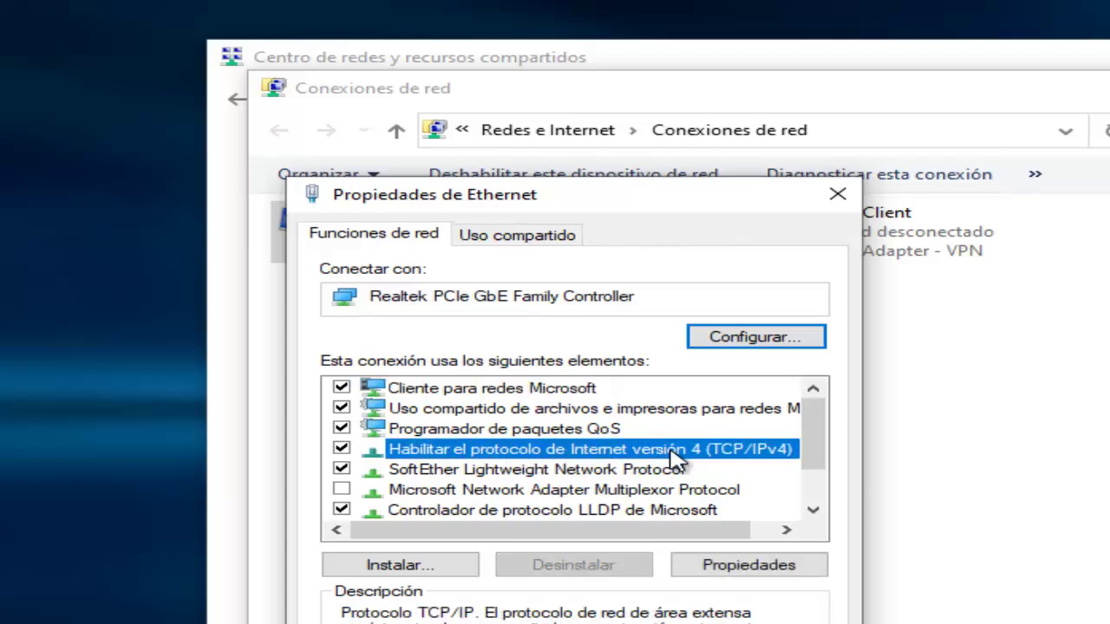
pyautogui.click(779, 569)
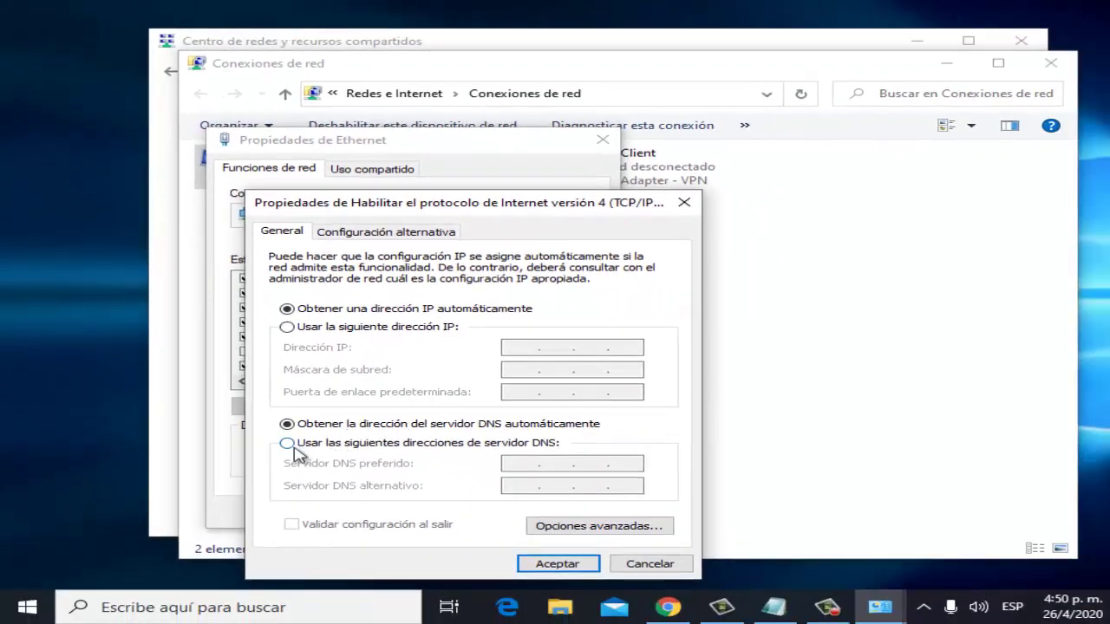
# Use custom DNS servers with 1.1.1.1 as preferred and 1.0.0.1 as alternate, and enable validating the configuration on exit
pyautogui.click(292, 450)
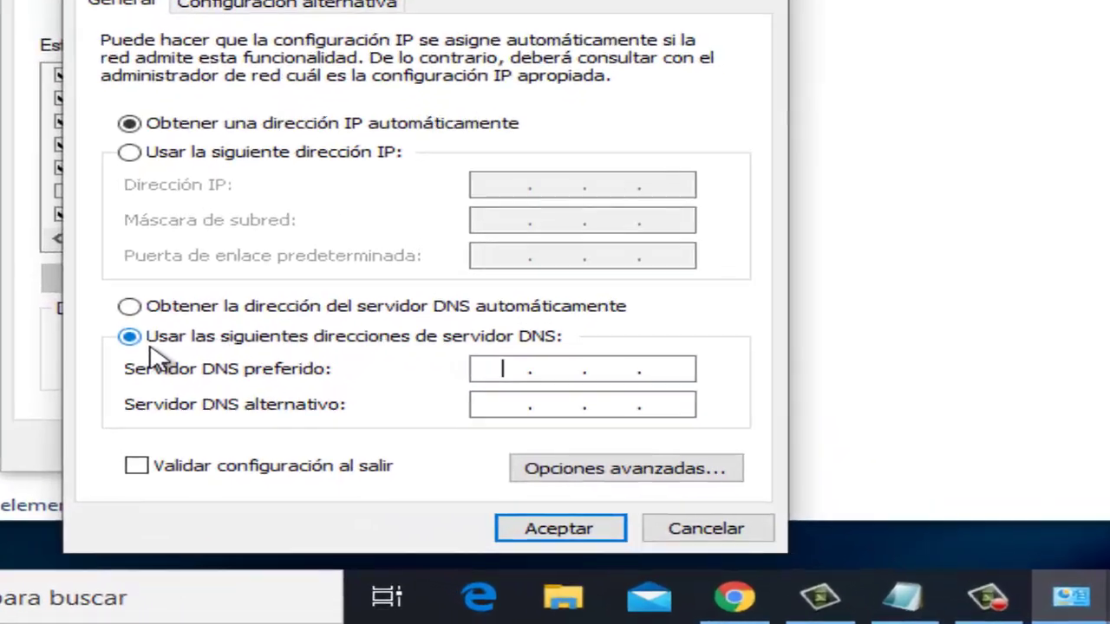
pyautogui.write('1.1.')
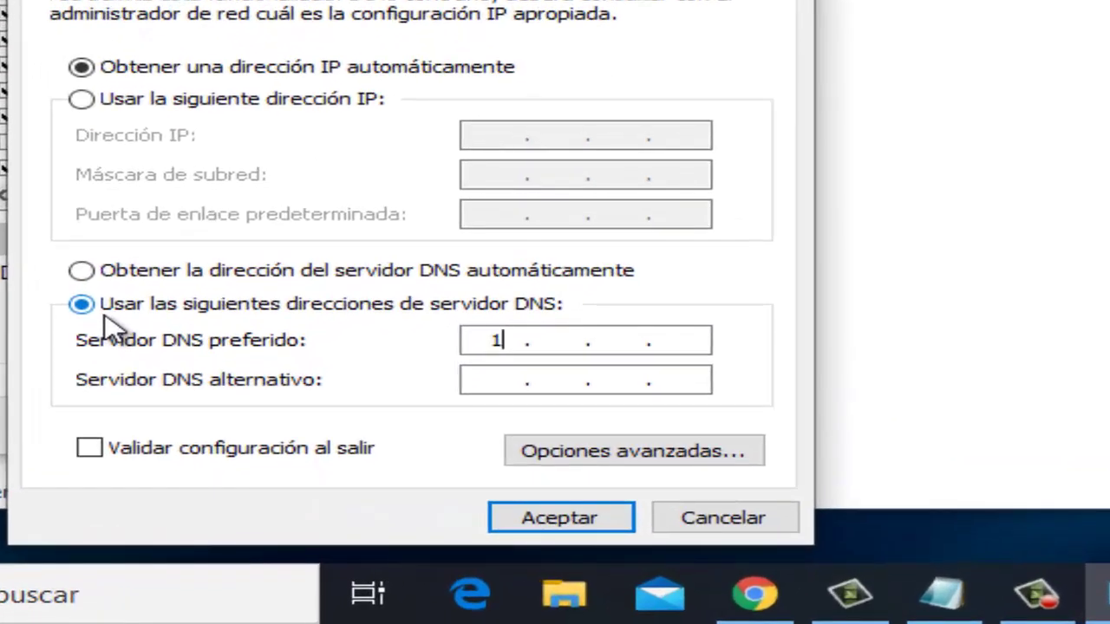
pyautogui.write('1.1')
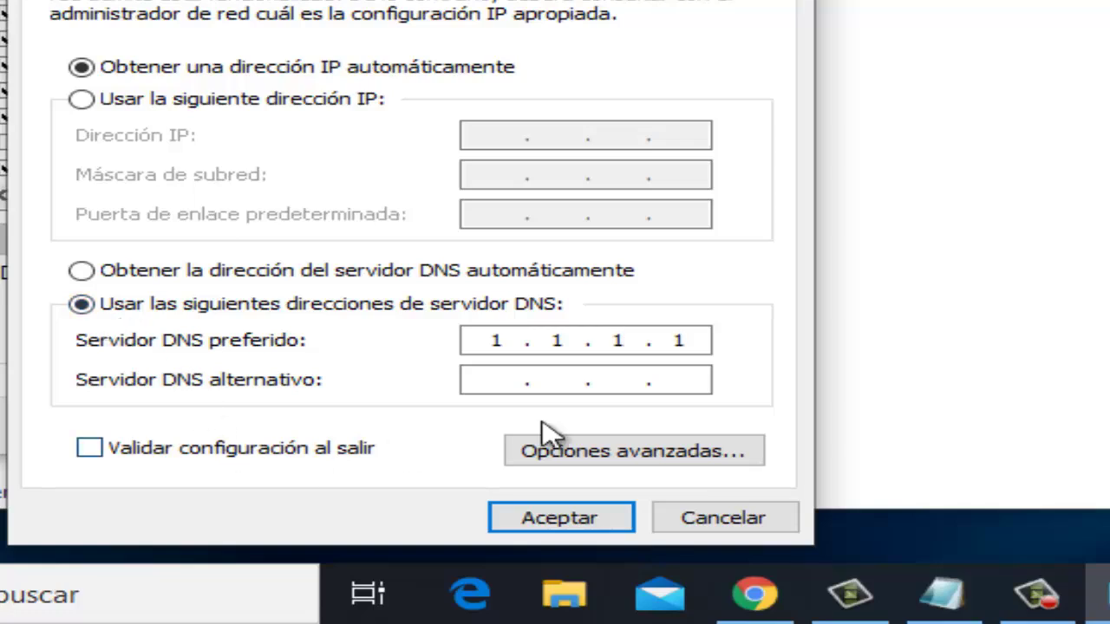
pyautogui.click(514, 388)
pyautogui.write('1.0.0.1')
pyautogui.click(97, 459)
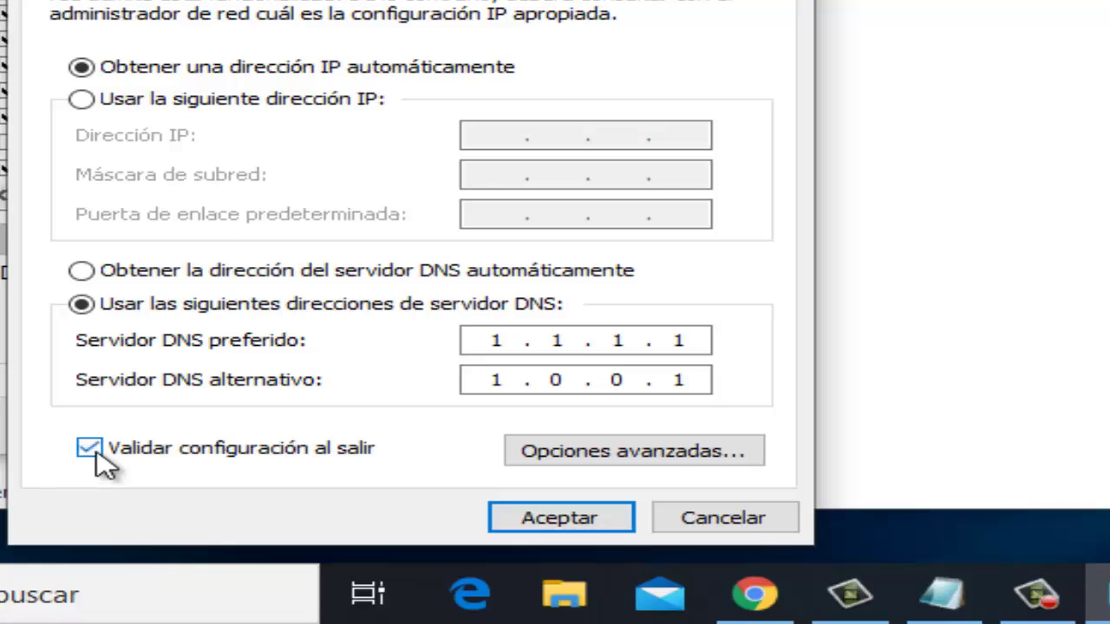
# Cancel the IPv4 and Ethernet properties dialogs and close the Centro de redes y recursos compartidos window
pyautogui.click(716, 531)
pyautogui.click(585, 432)
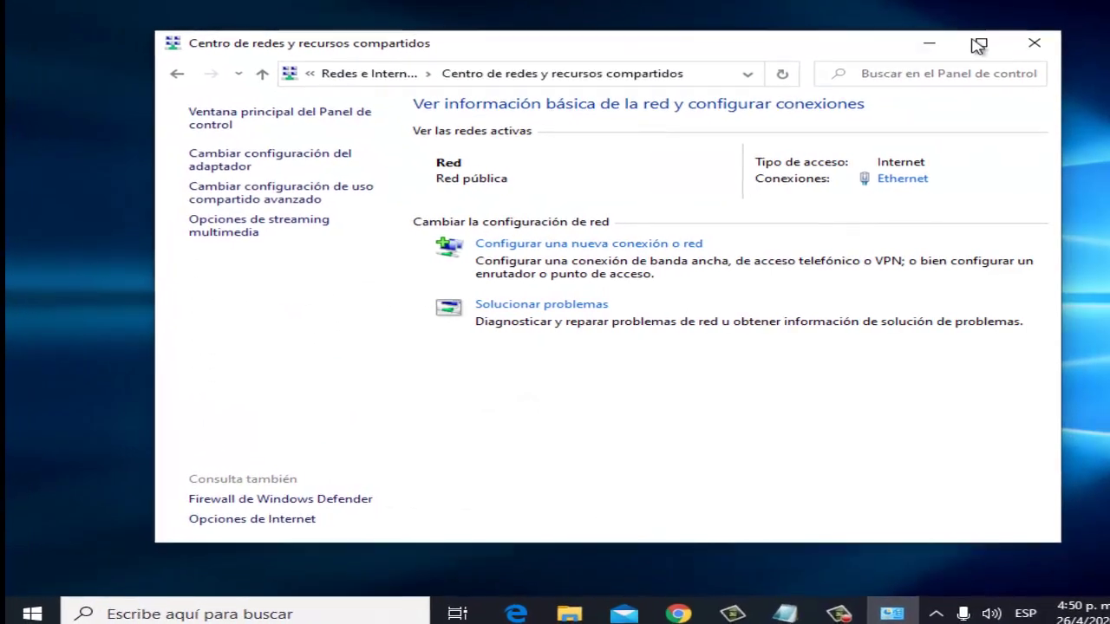
pyautogui.click(1036, 44)
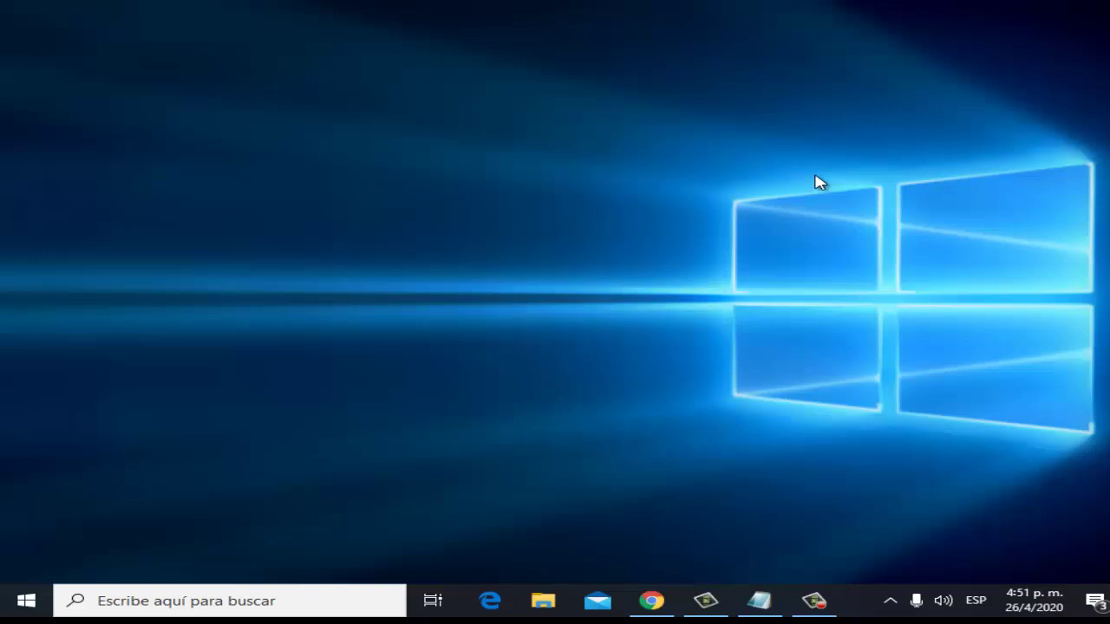
# Open Windows Configuración and go to Solución de problemas under Actualización y seguridad
pyautogui.click(33, 610)
pyautogui.moveTo(40, 532)
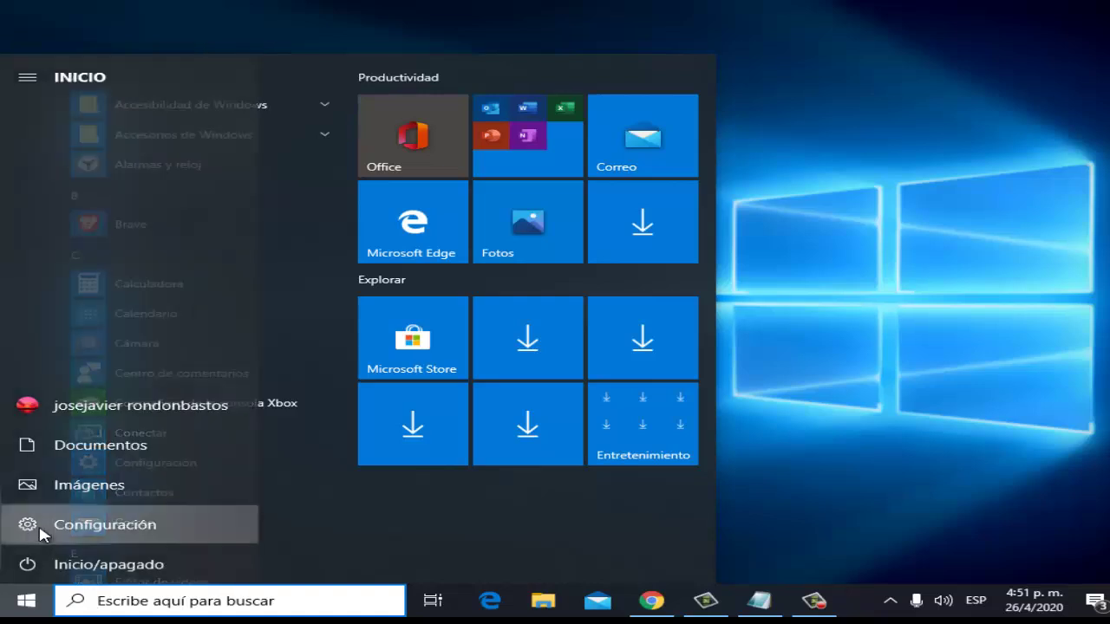
pyautogui.click(102, 531)
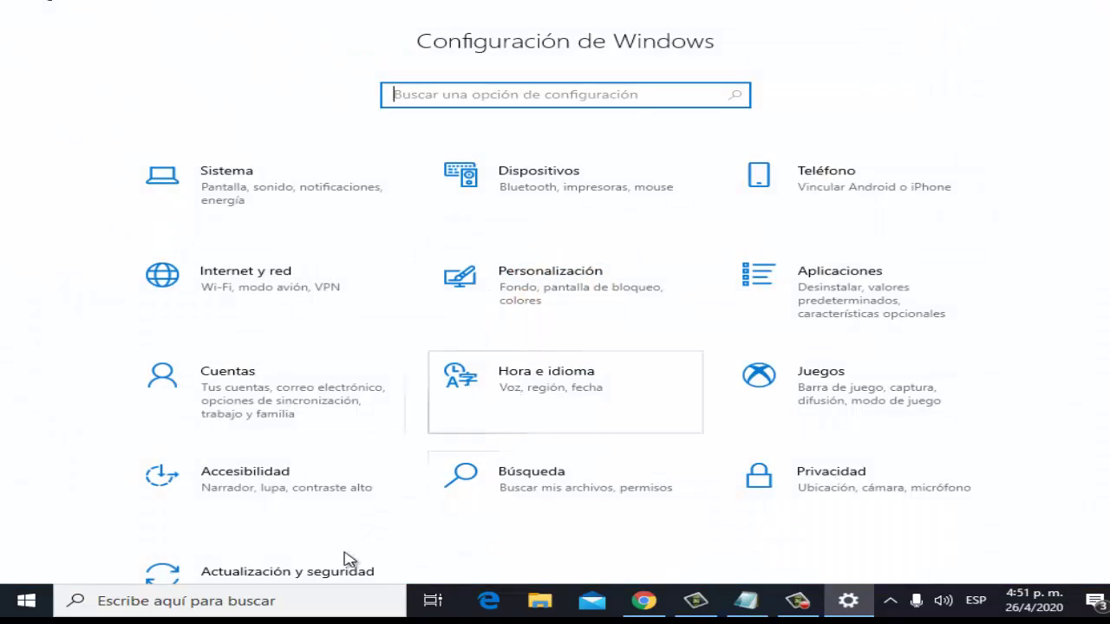
pyautogui.scroll(-2, 755, 550)
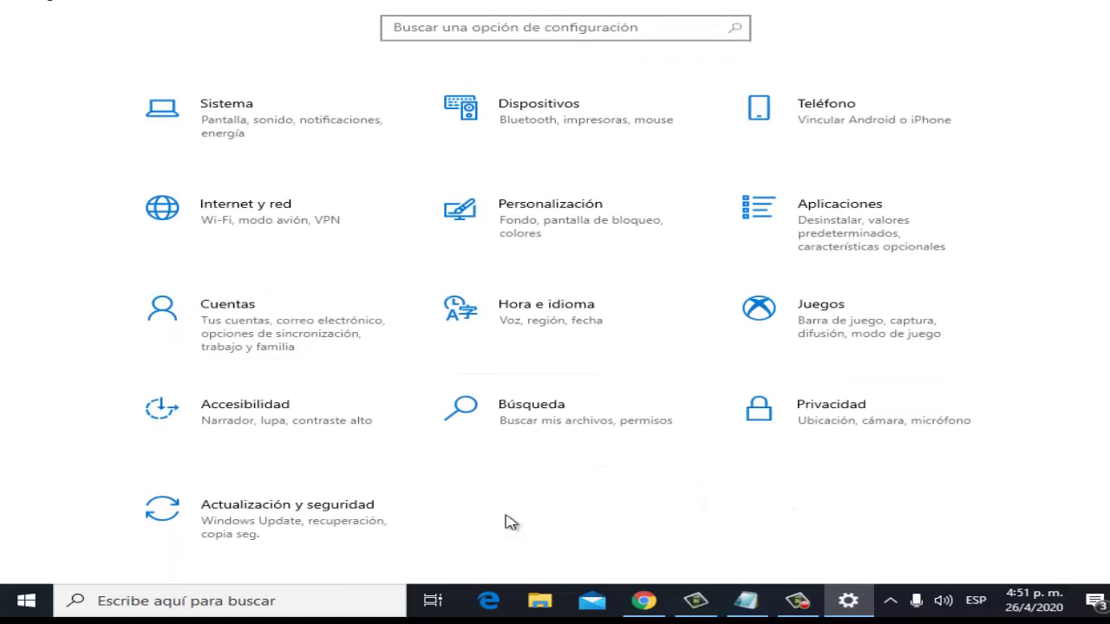
pyautogui.click(274, 514)
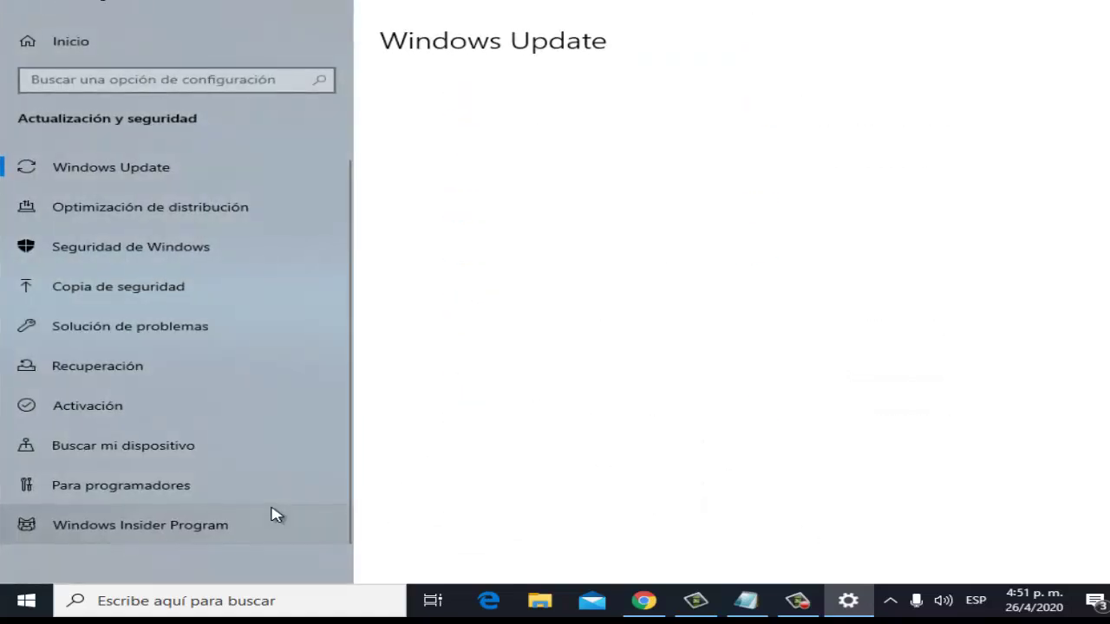
pyautogui.click(195, 334)
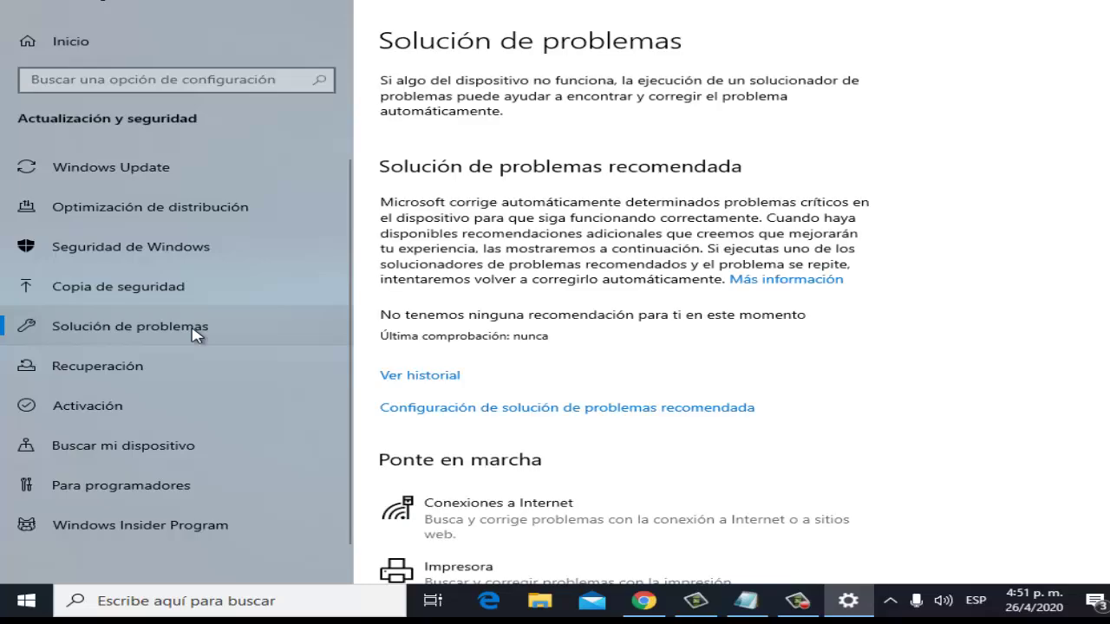
# Start the Conexiones a Internet troubleshooter and close it during problem detection
pyautogui.scroll(-3, 772, 445)
pyautogui.scroll(-2, 733, 469)
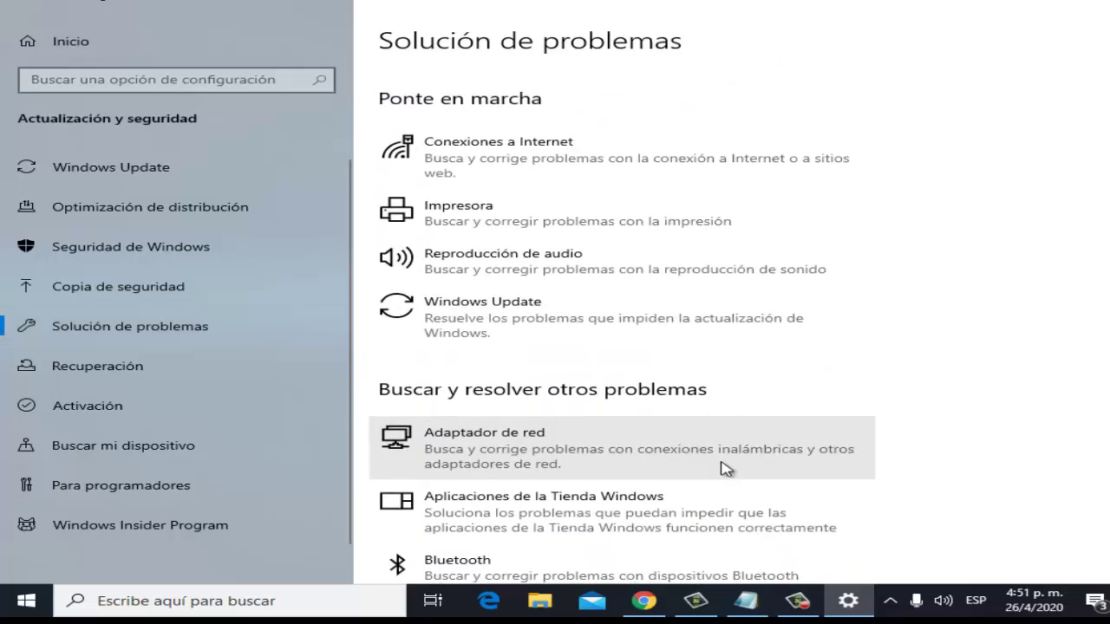
pyautogui.scroll(-2, 745, 474)
pyautogui.scroll(5, 894, 457)
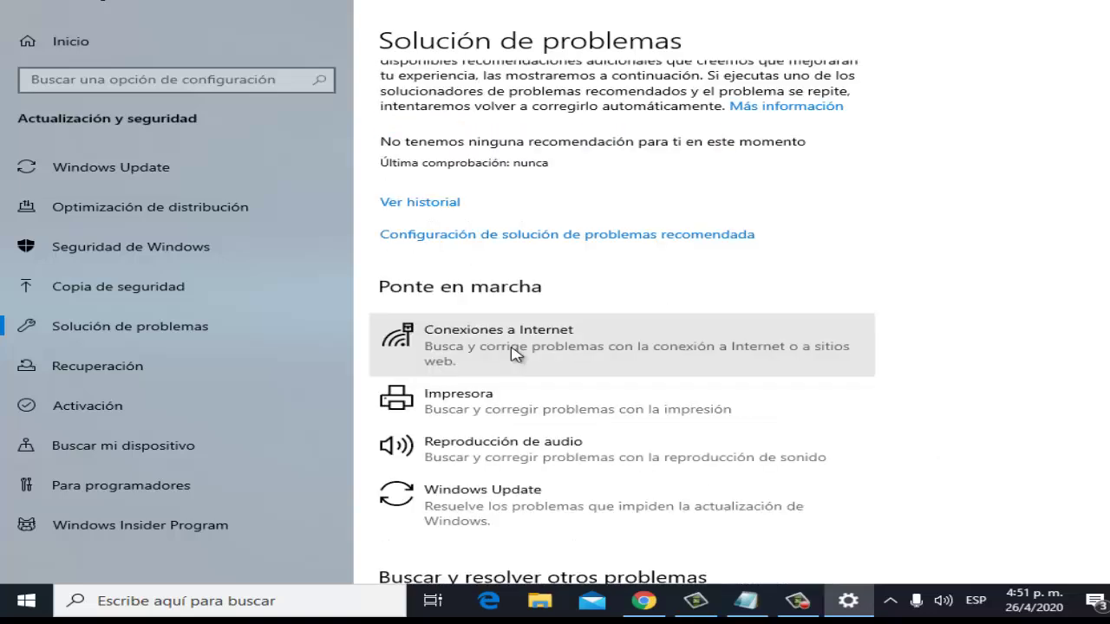
pyautogui.click(517, 353)
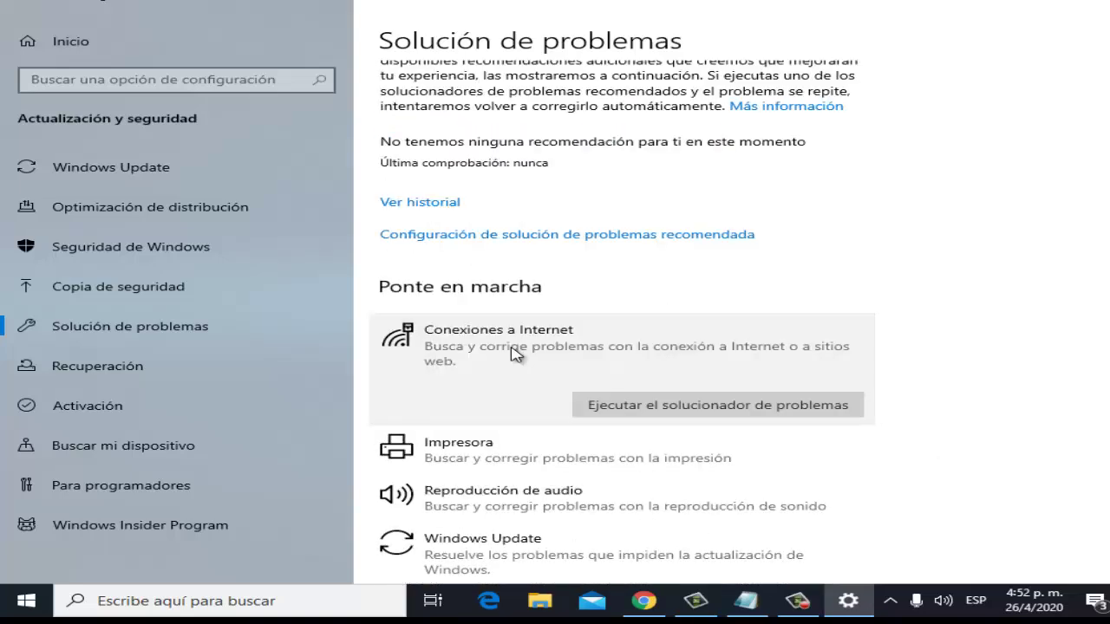
pyautogui.click(682, 406)
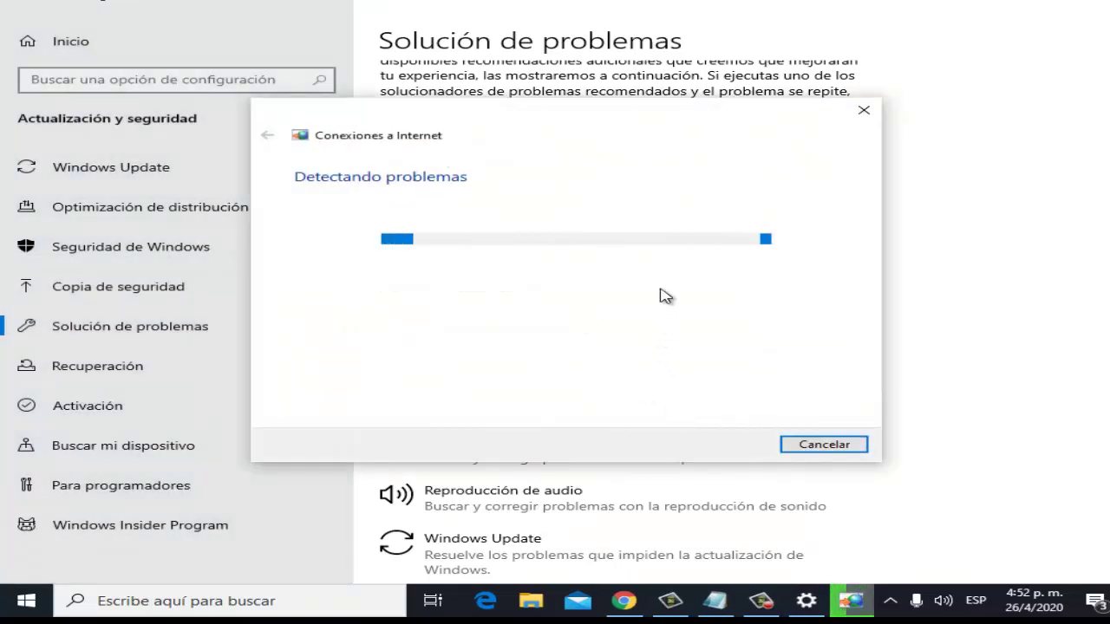
pyautogui.click(863, 113)
# Start the Adaptador de red troubleshooter under Buscar y resolver otros problemas and close it during problem detection
pyautogui.scroll(-4, 937, 330)
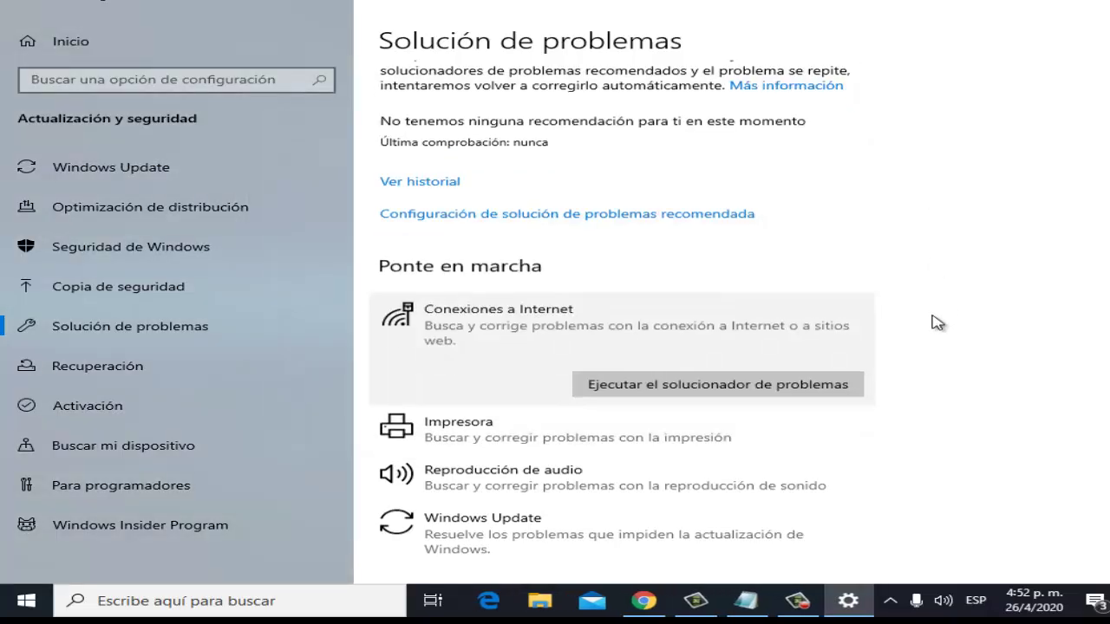
pyautogui.scroll(-2, 925, 380)
pyautogui.scroll(1, 923, 380)
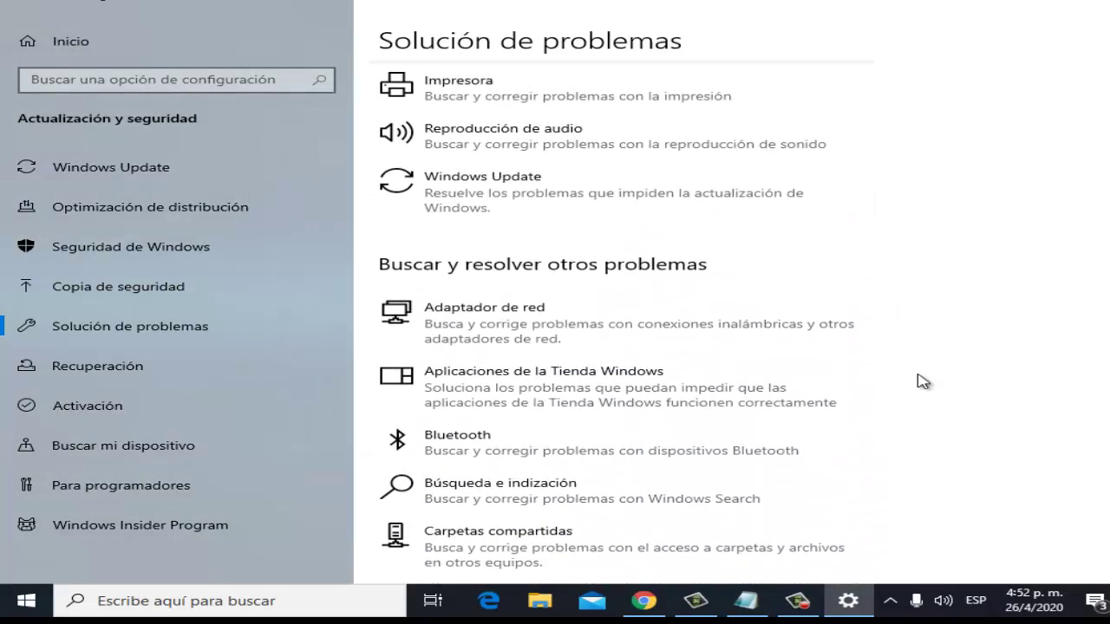
pyautogui.scroll(3, 911, 379)
pyautogui.scroll(-1, 914, 378)
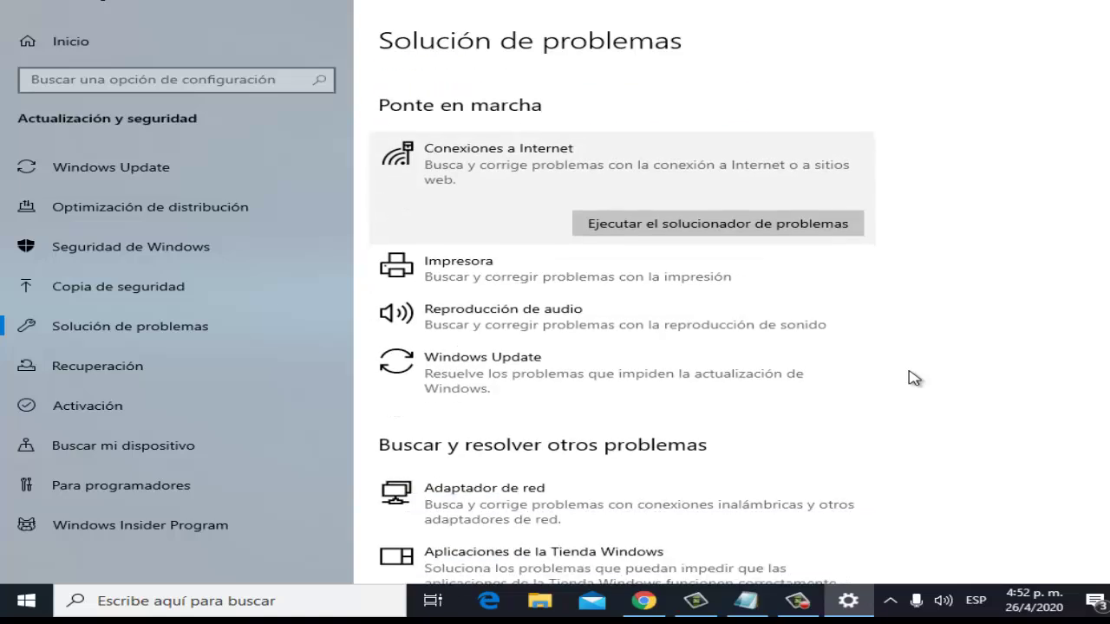
pyautogui.scroll(-2, 913, 378)
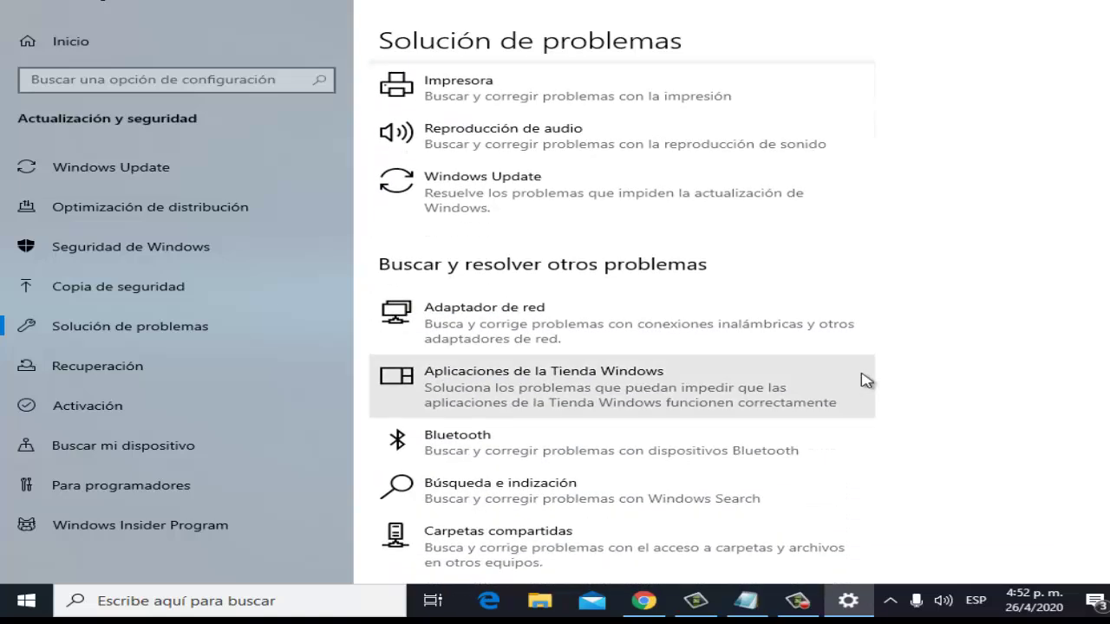
pyautogui.scroll(-1, 558, 281)
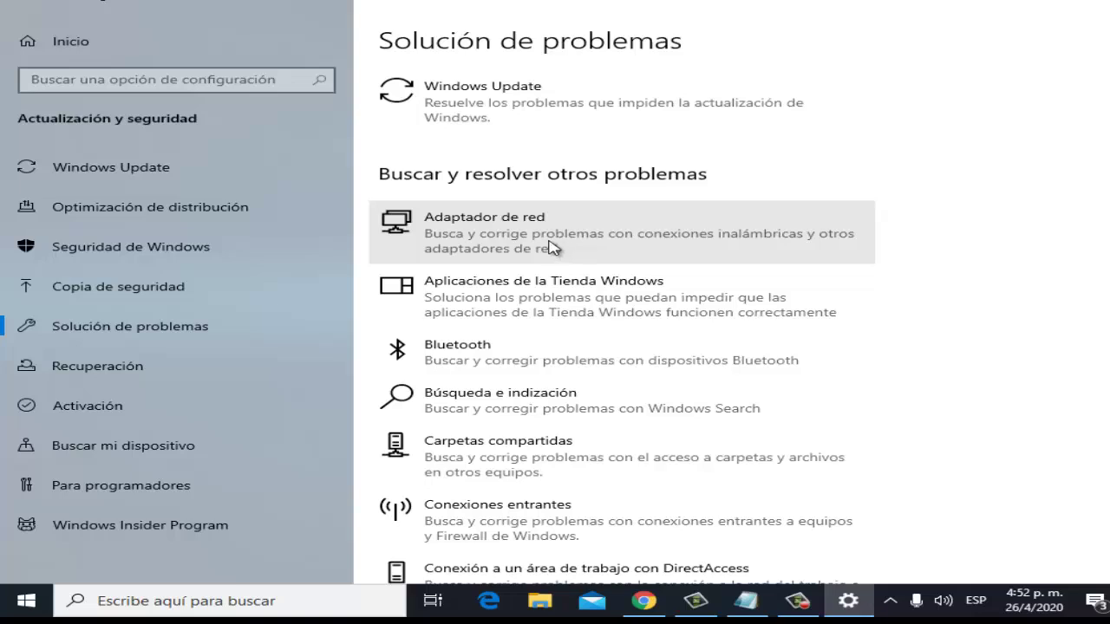
pyautogui.click(559, 247)
pyautogui.click(729, 295)
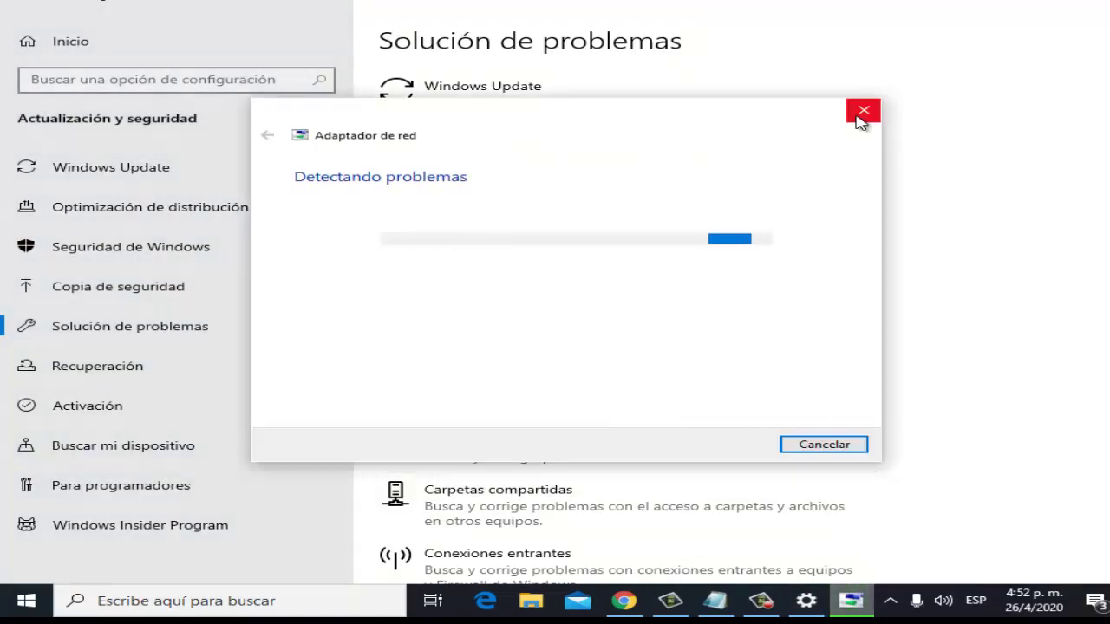
pyautogui.click(858, 115)
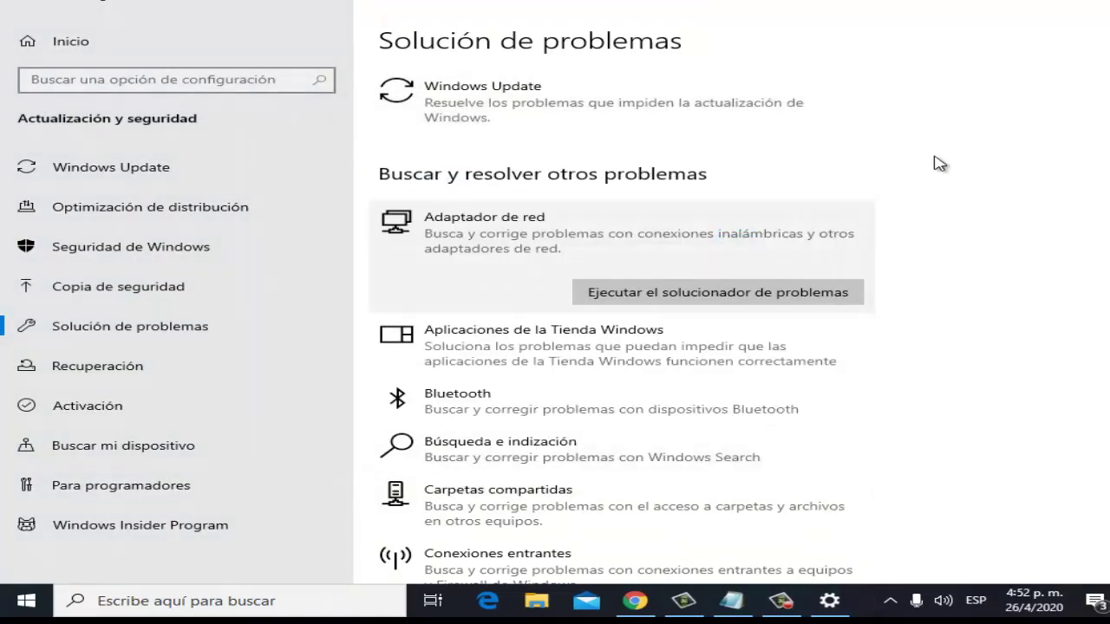
# Look over the remaining troubleshooters and close the Configuración window
pyautogui.scroll(-5, 954, 211)
pyautogui.scroll(-1, 958, 212)
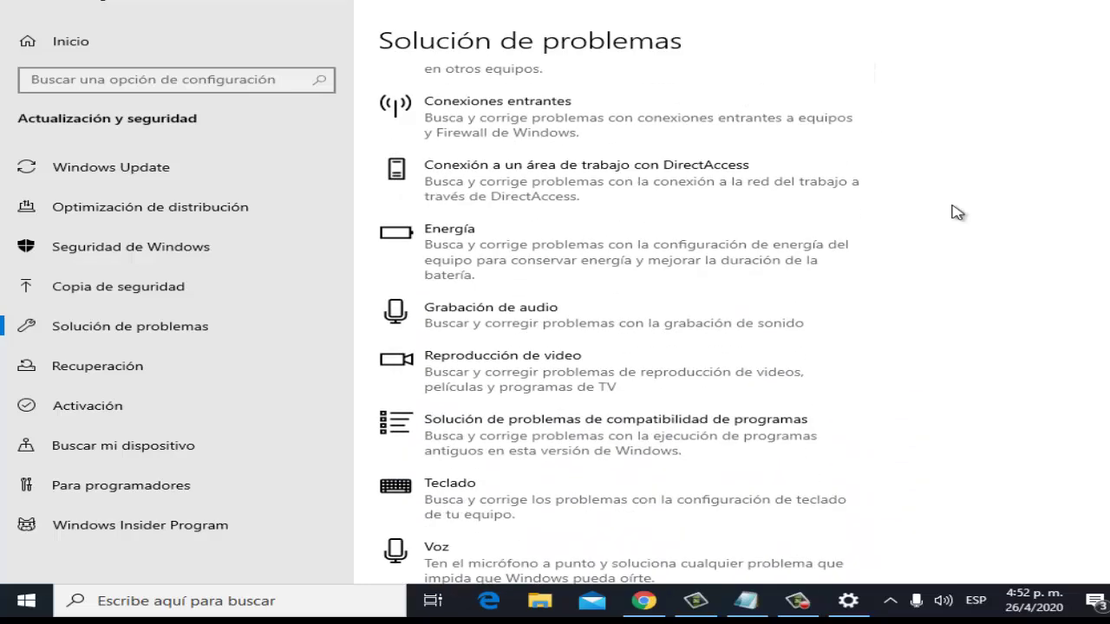
pyautogui.scroll(6, 503, 364)
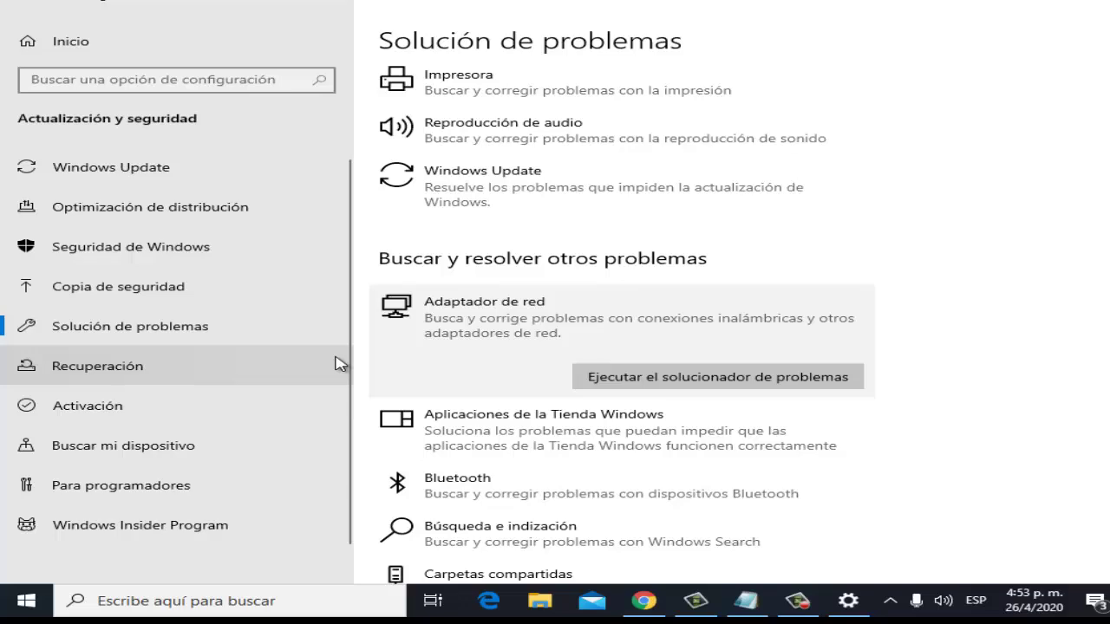
pyautogui.hotkey('alt', 'F4')
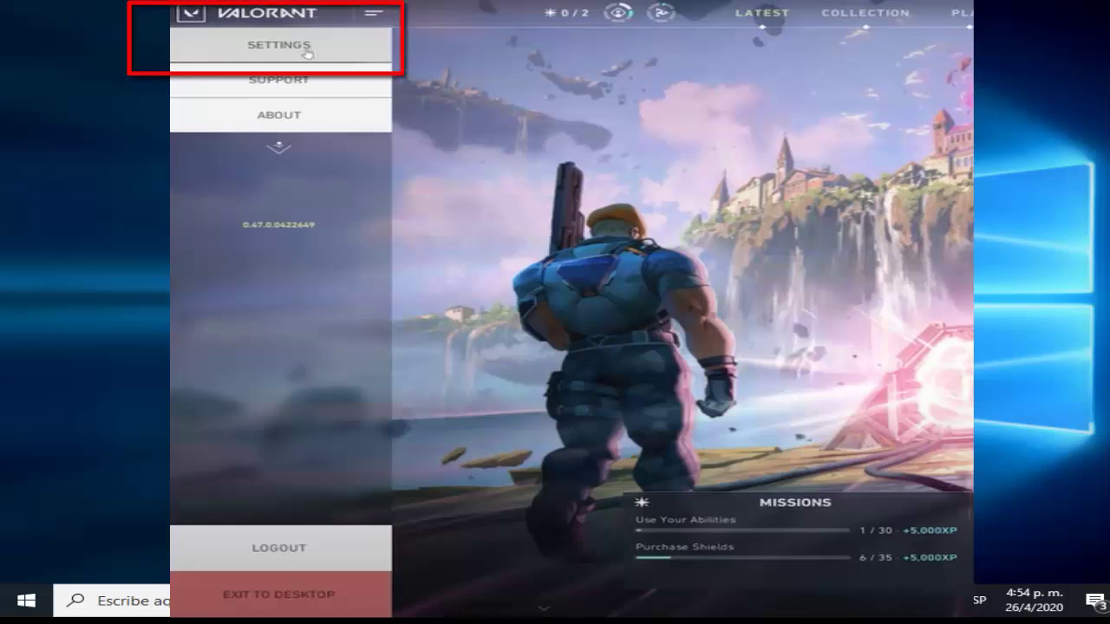
pyautogui.click(307, 54)
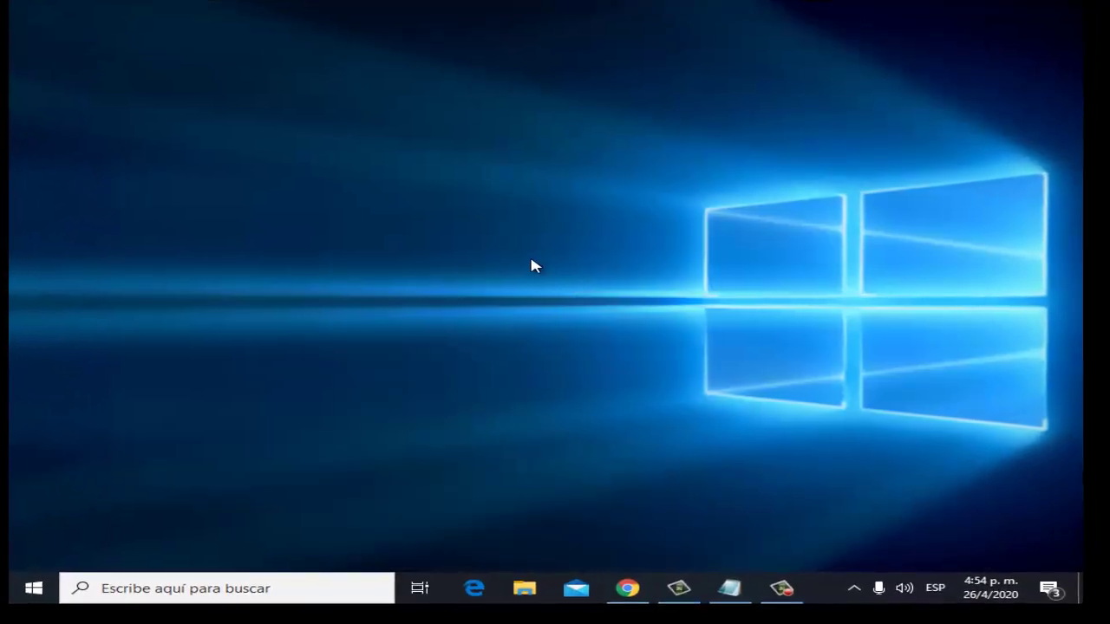
# Switch to Chrome, look through the VALORANT Twitter profile and its recent tweets, and minimise the browser
pyautogui.click(627, 587)
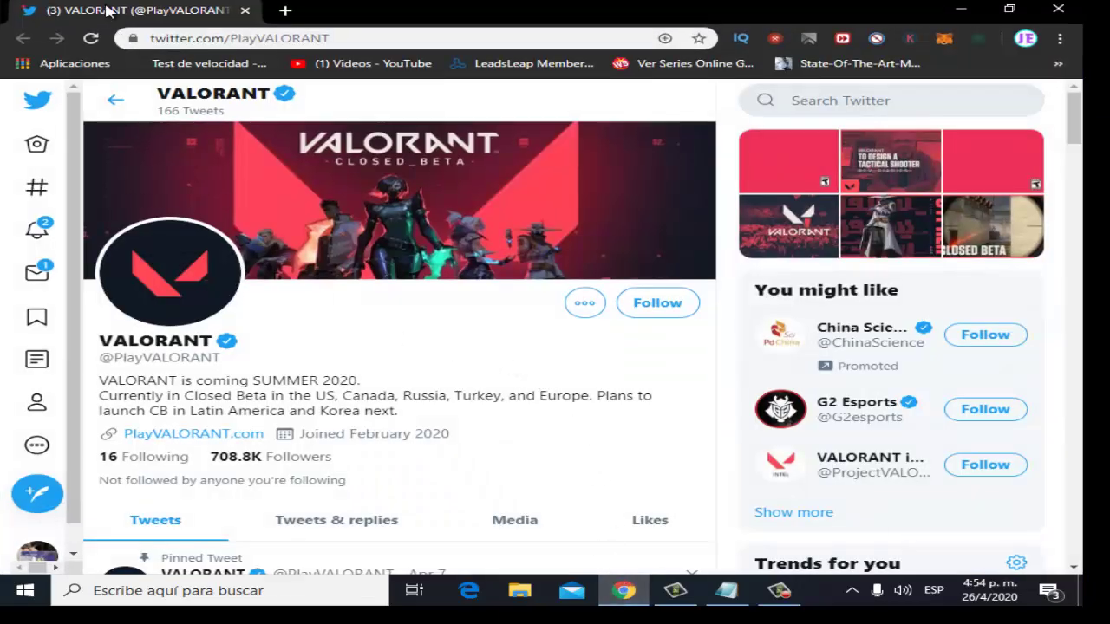
pyautogui.scroll(-3, 381, 351)
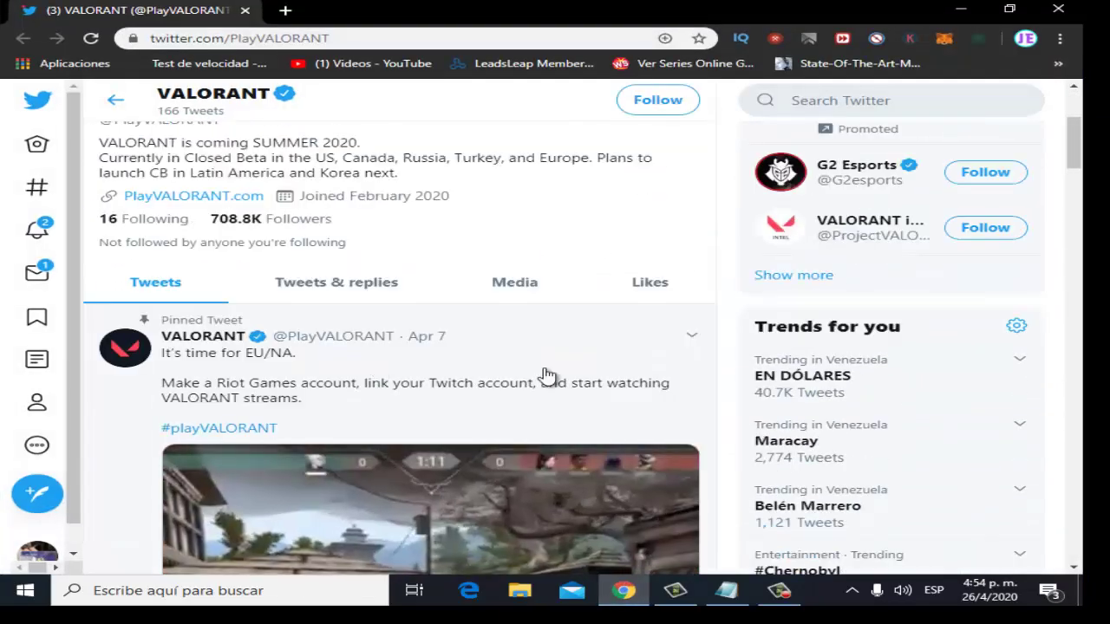
pyautogui.scroll(3, 547, 375)
pyautogui.scroll(-2, 546, 374)
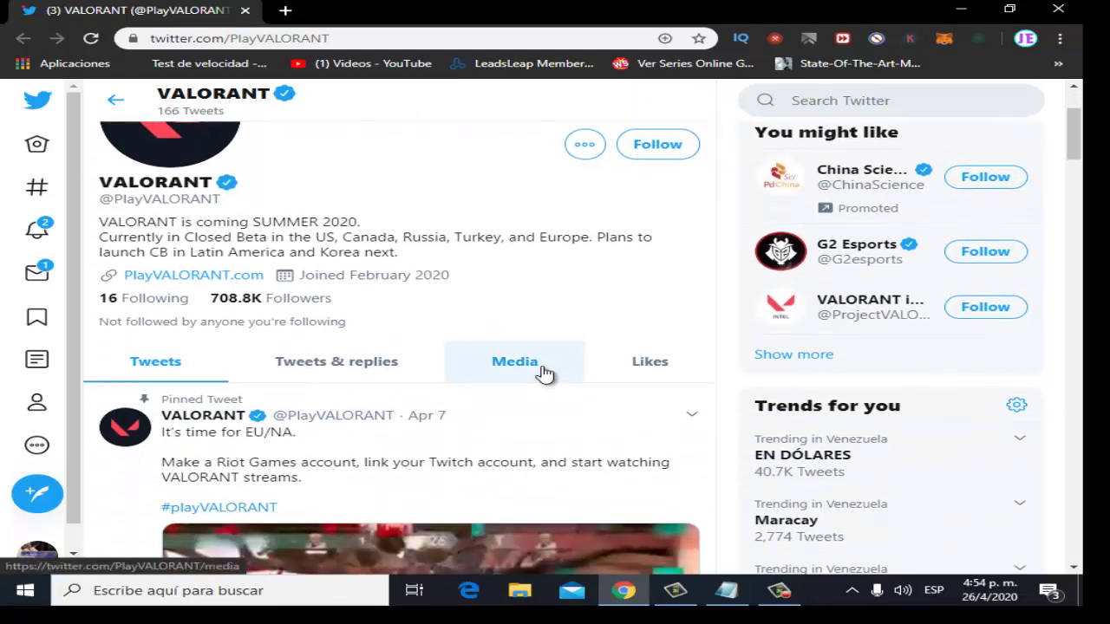
pyautogui.scroll(2, 538, 369)
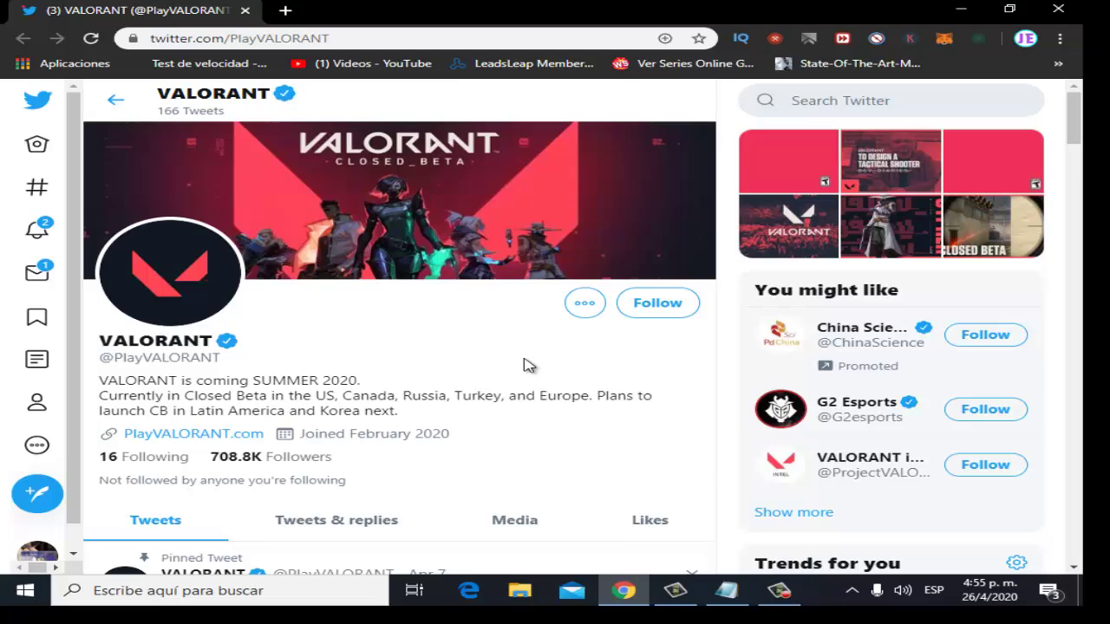
pyautogui.scroll(-3, 465, 416)
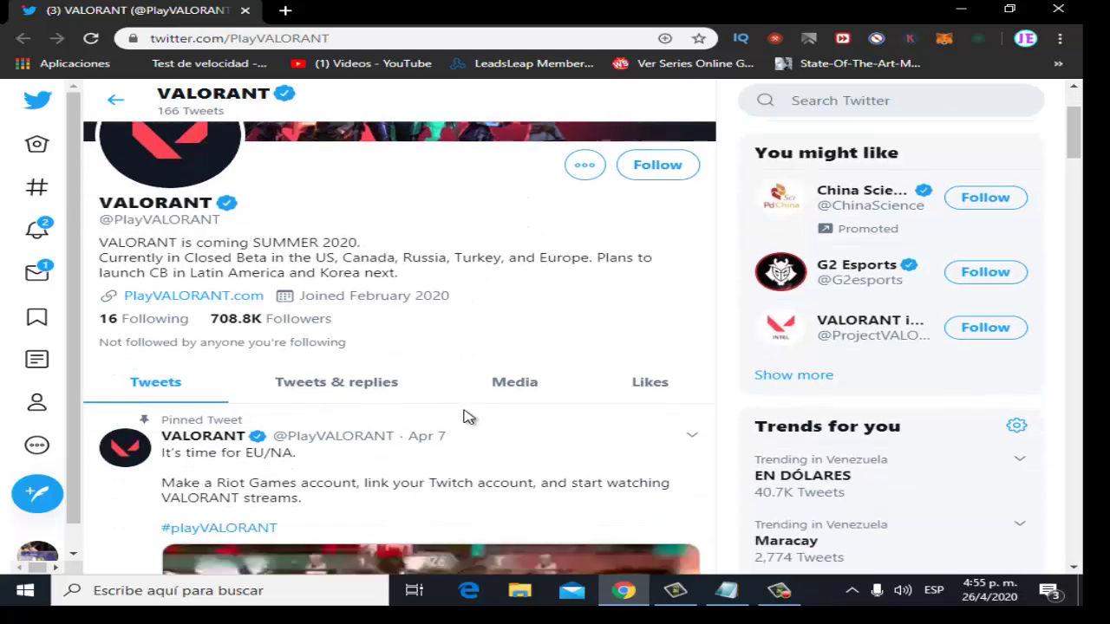
pyautogui.scroll(-10, 465, 416)
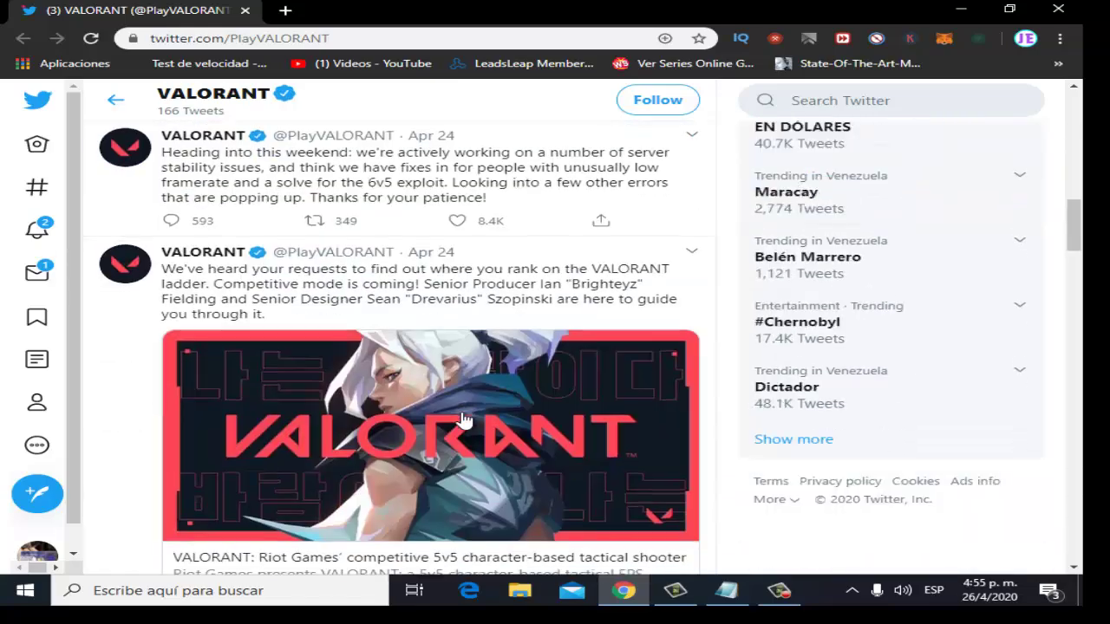
pyautogui.scroll(-4, 465, 420)
pyautogui.scroll(3, 465, 420)
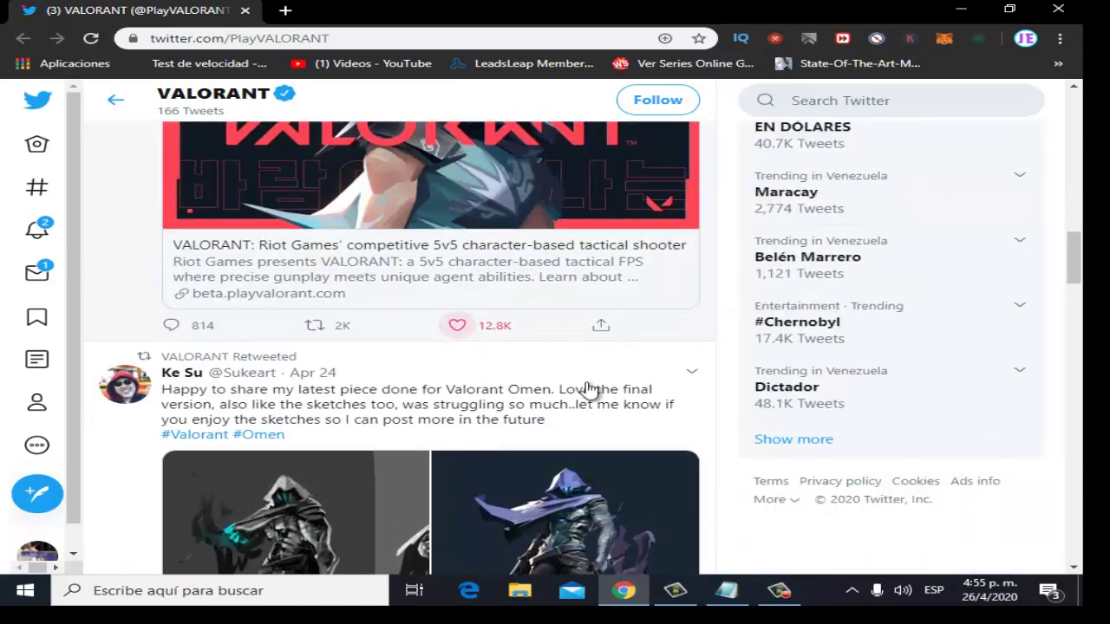
pyautogui.click(961, 9)
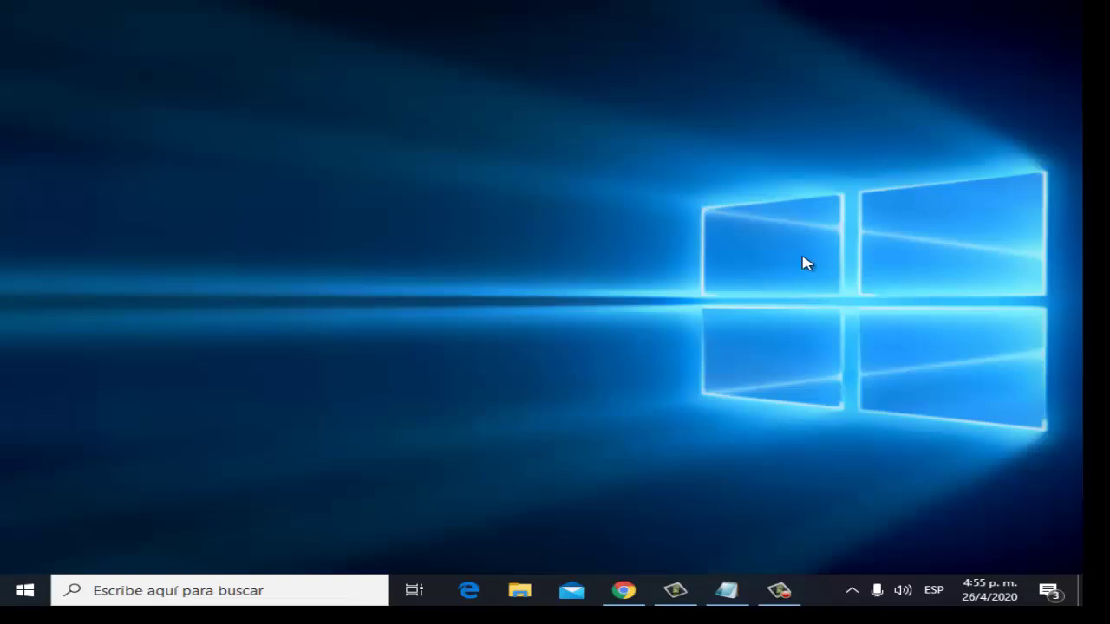